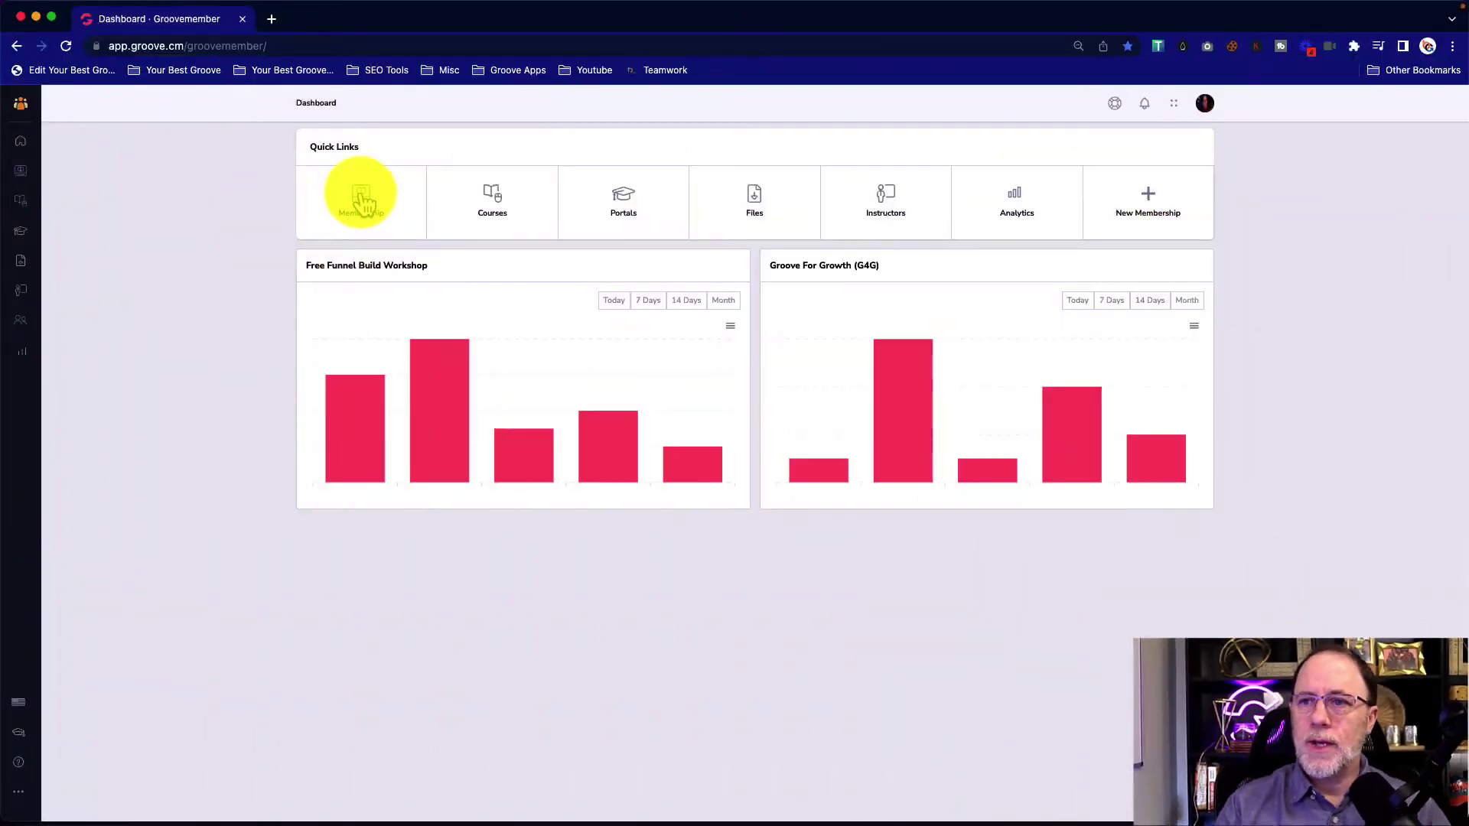
- Start a new membership named 'Sell Your Courses with Groove'
left_click(360, 195)
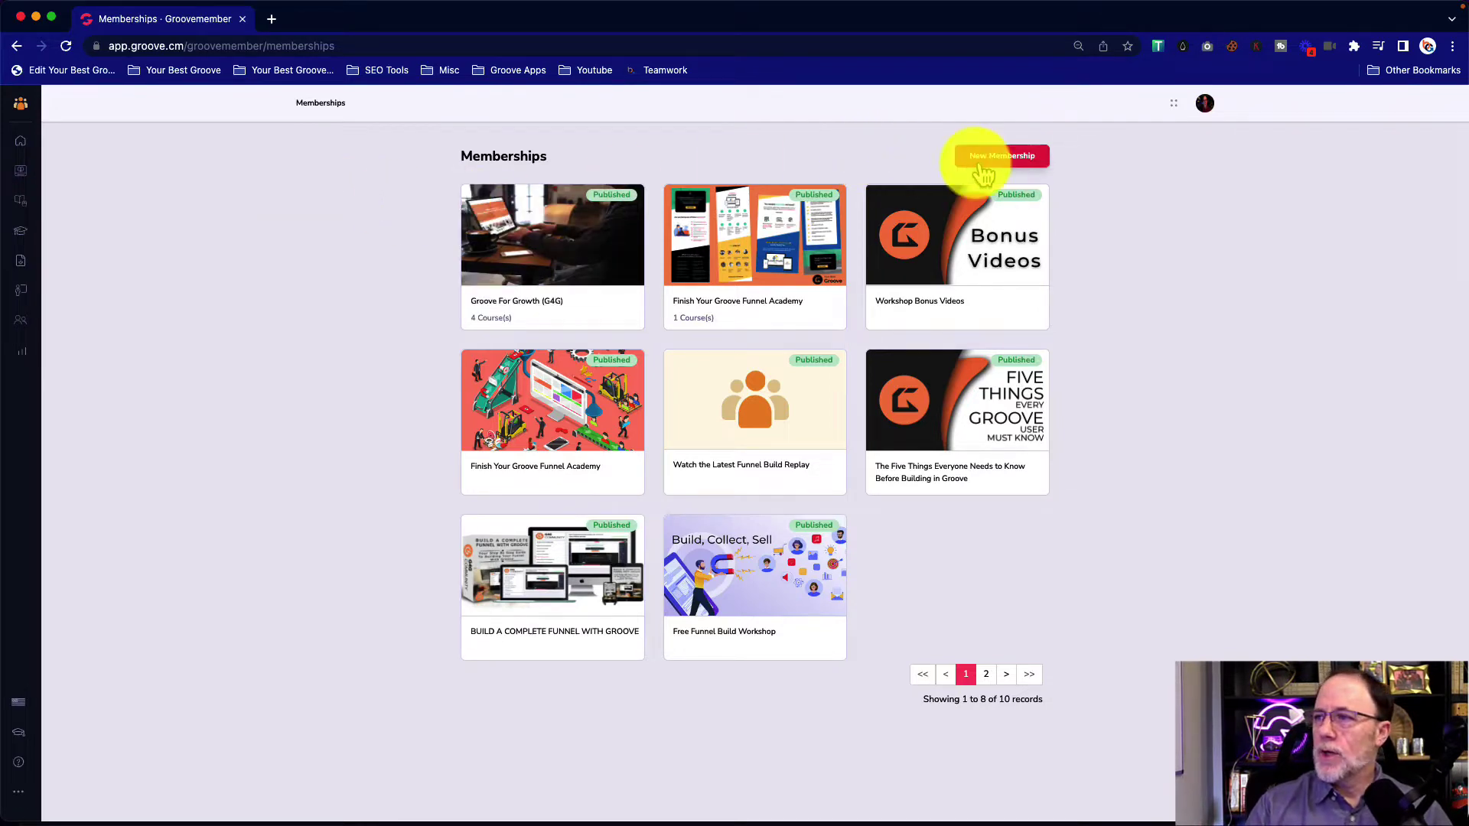
left_click(1004, 157)
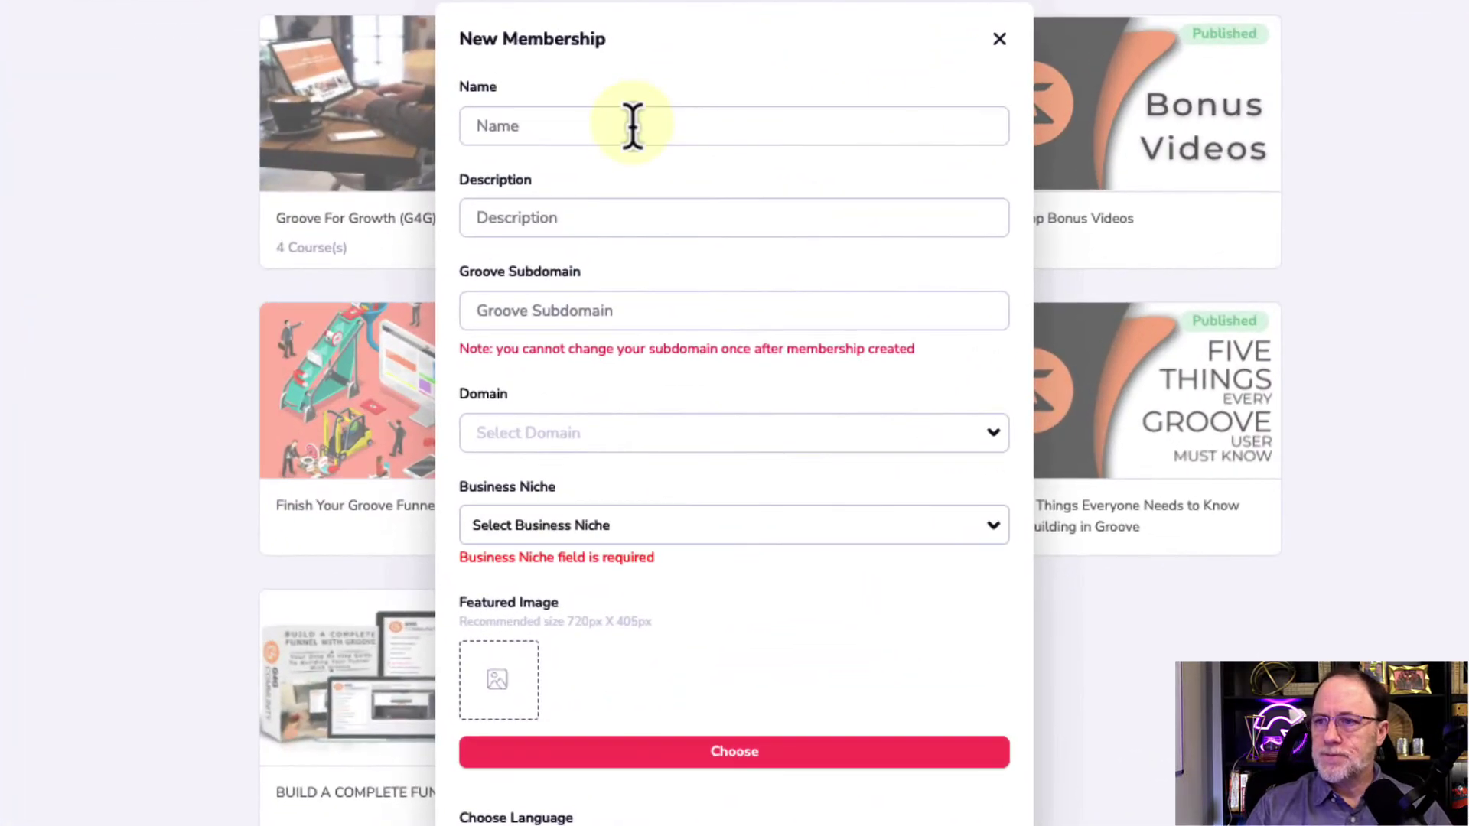
left_click(631, 125)
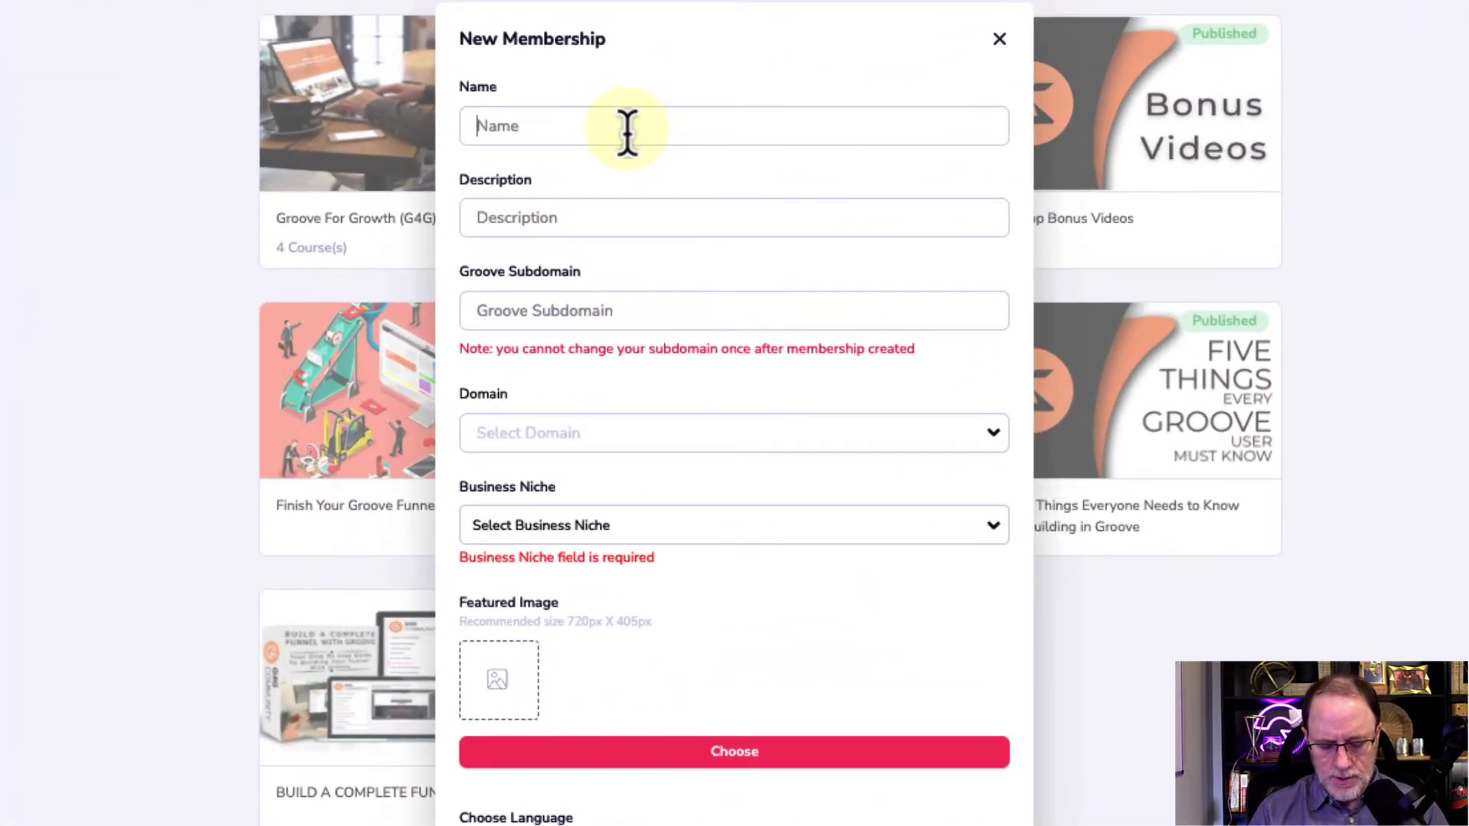
type("Sel")
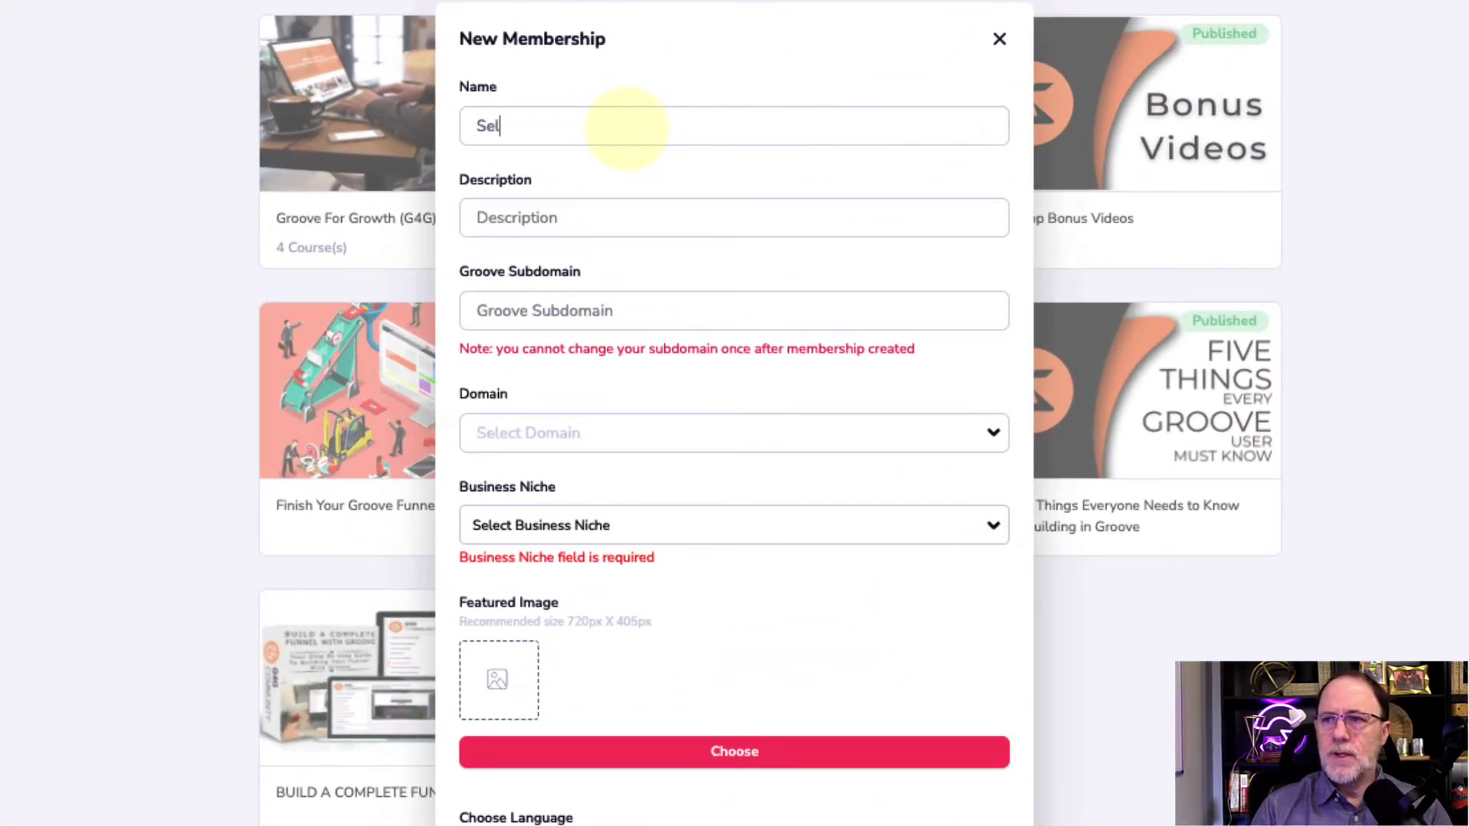
type("l Your Courses with Groove")
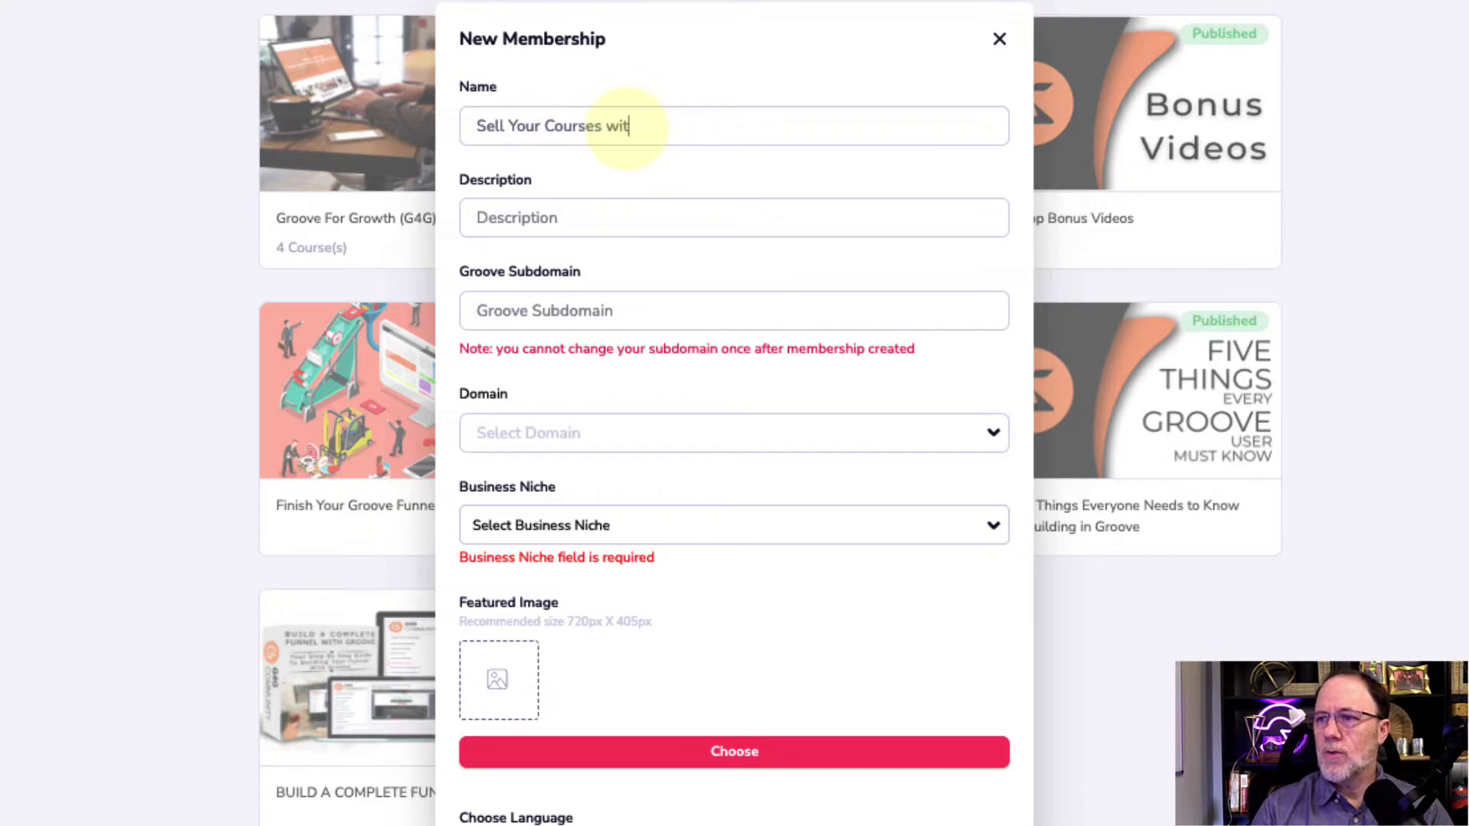
- Copy the name into the description and enter subdomain 'examplesellcourses'
triple_click(629, 131)
key("ctrl+c")
left_click(542, 218)
key("ctrl+v")
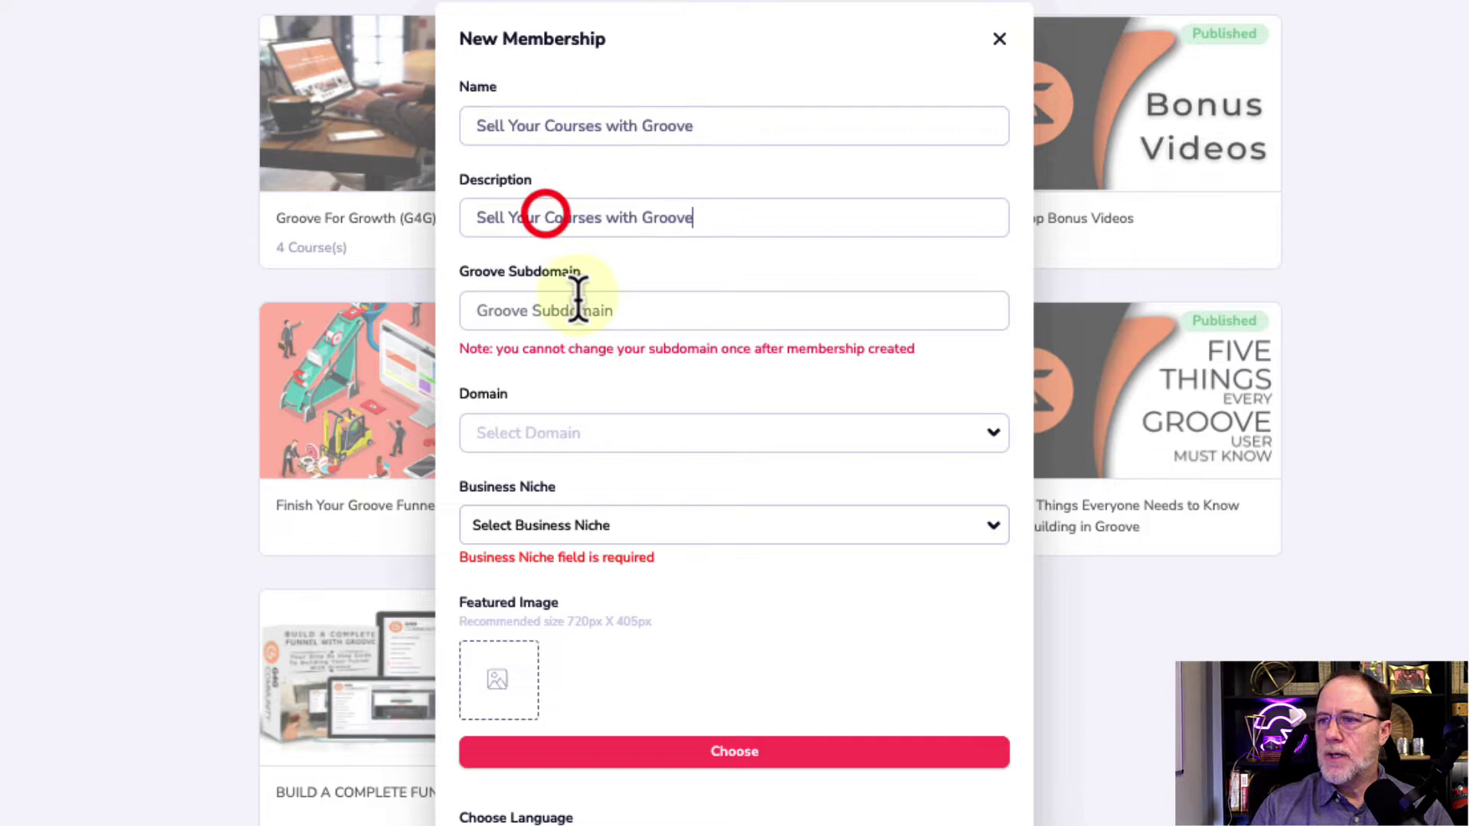
left_click(537, 313)
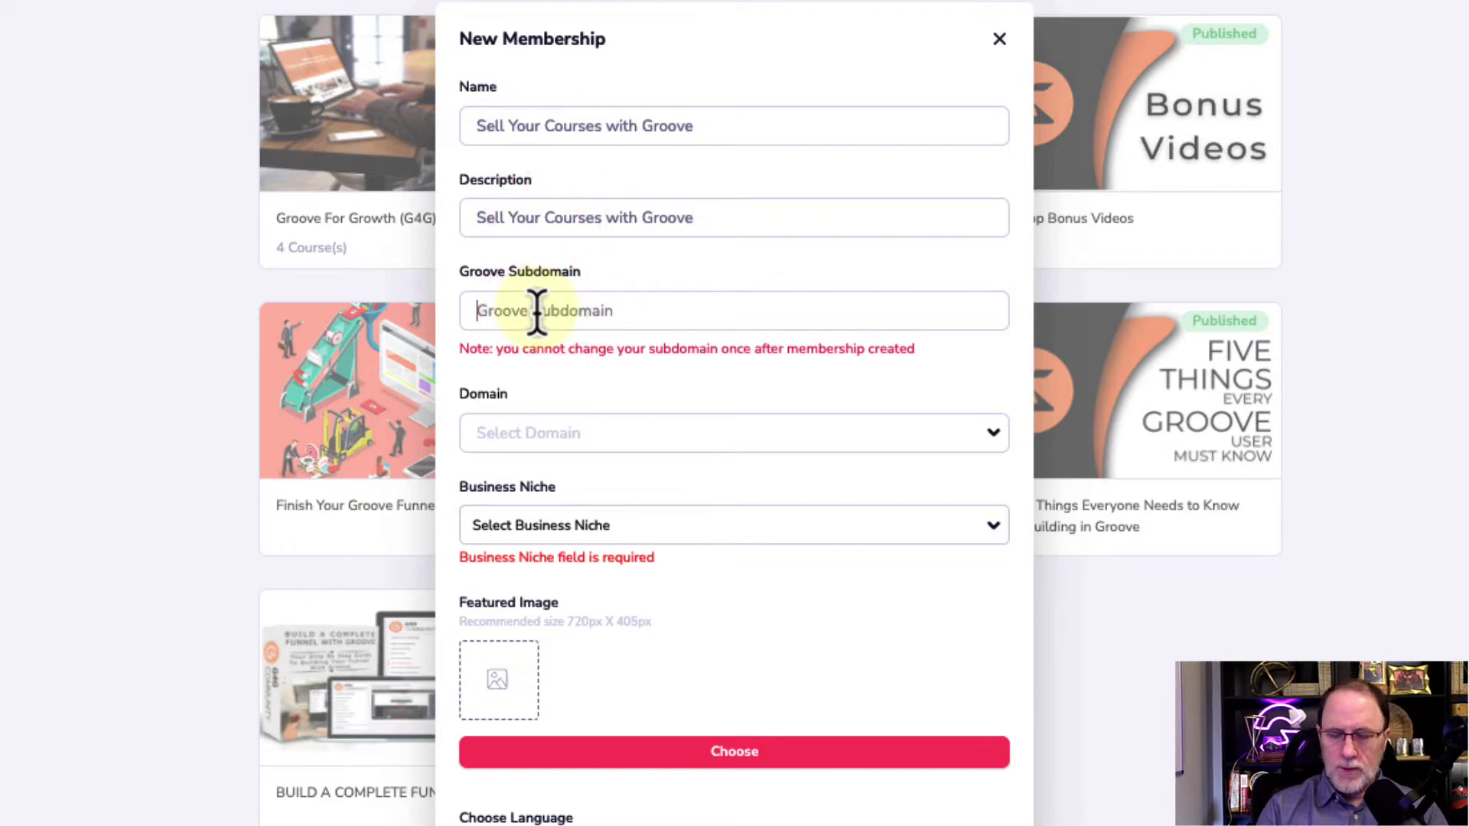
type("examples")
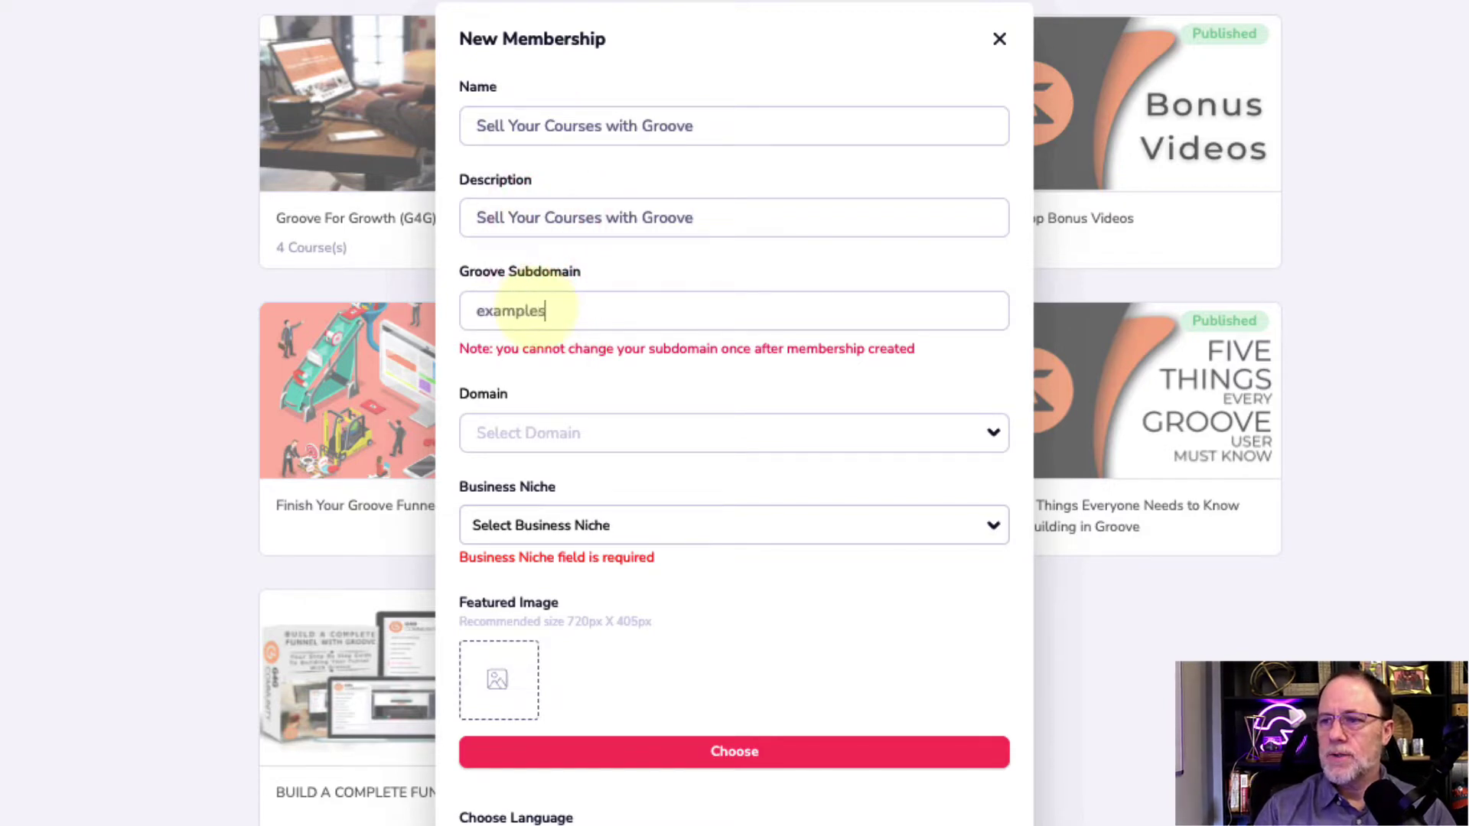
type("ellcourses")
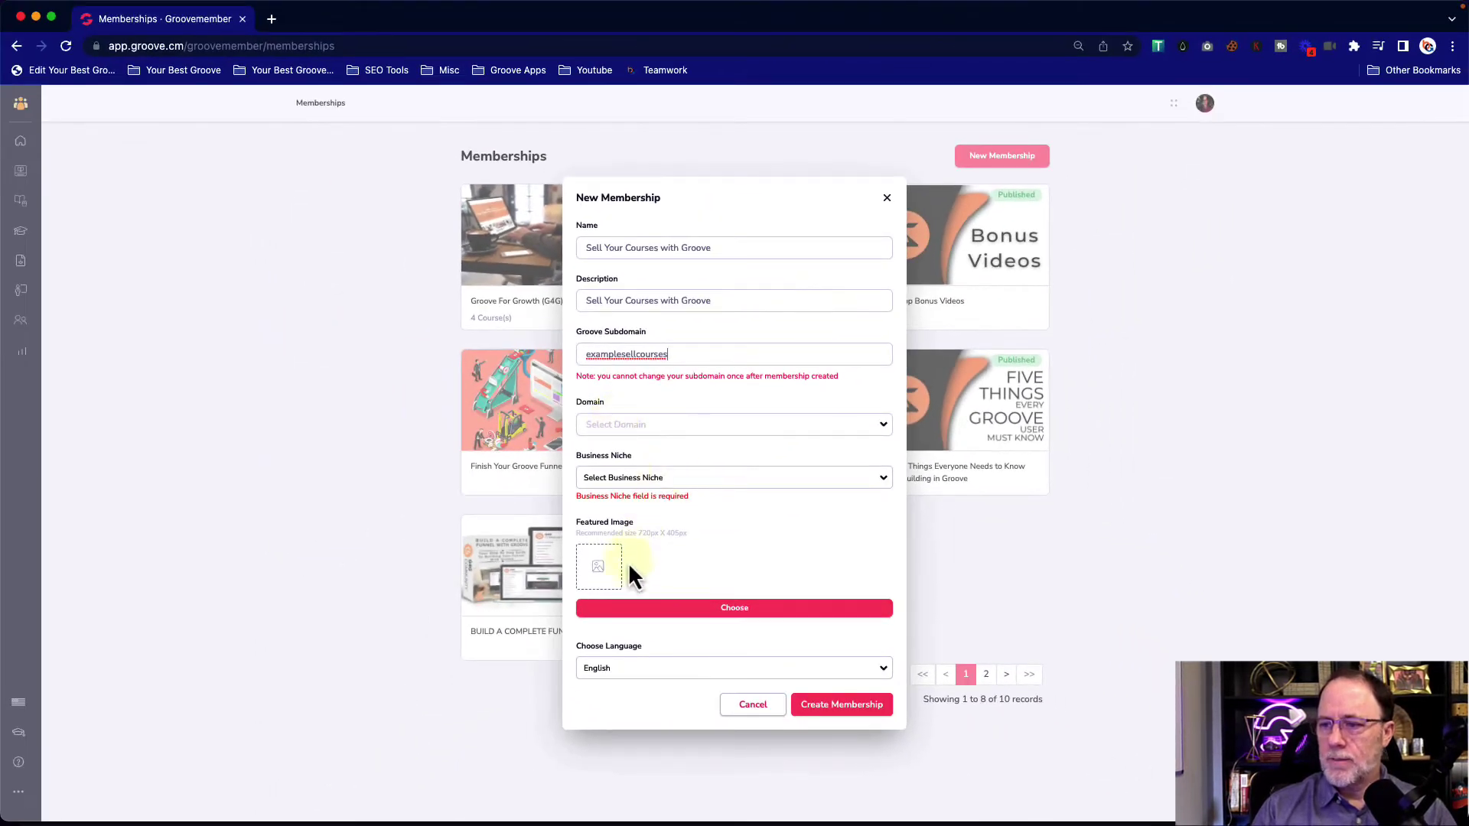
- Upload the Example Membership header image as the membership's featured image
left_click(709, 608)
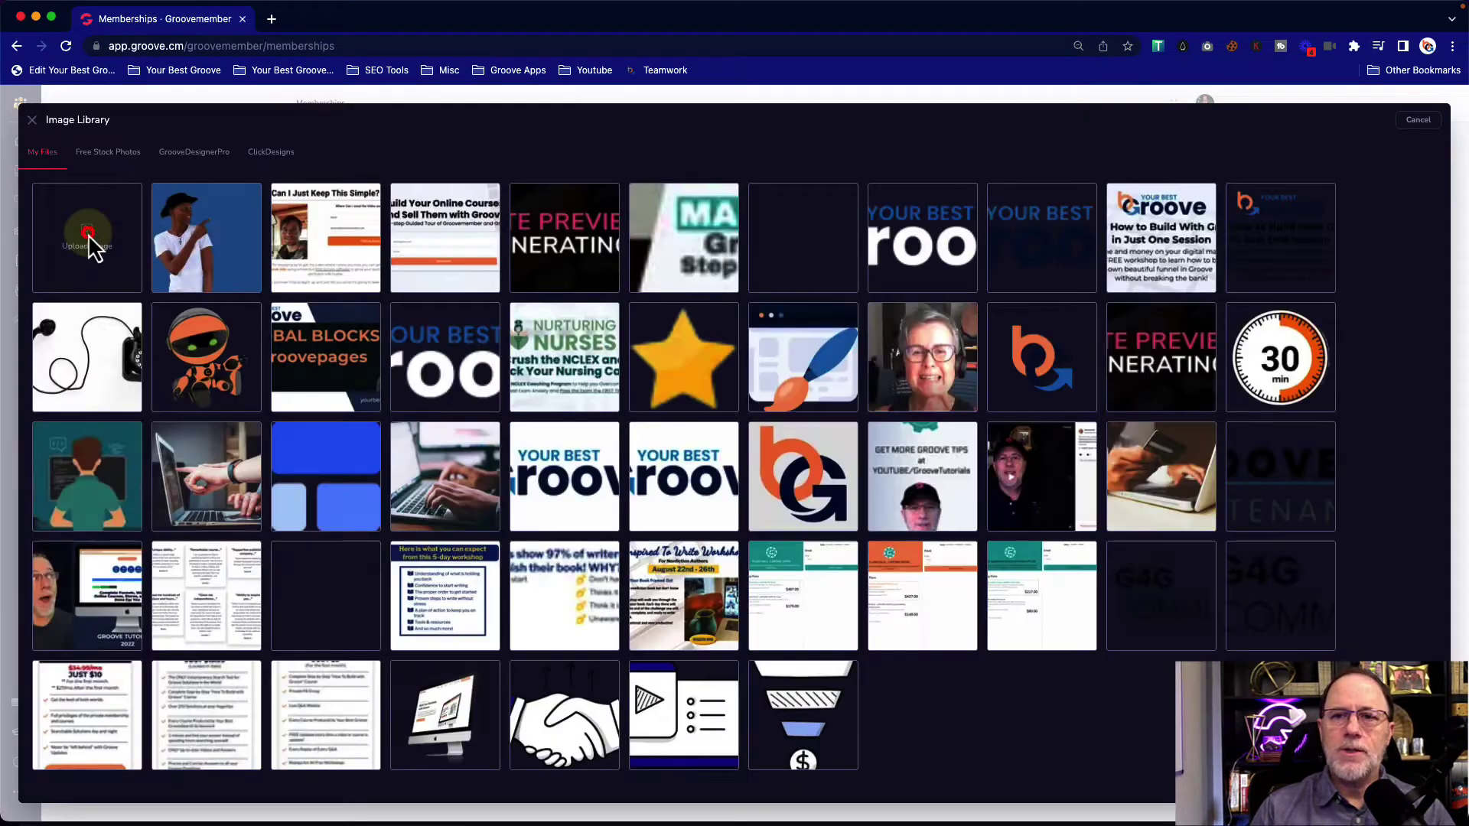
left_click(89, 234)
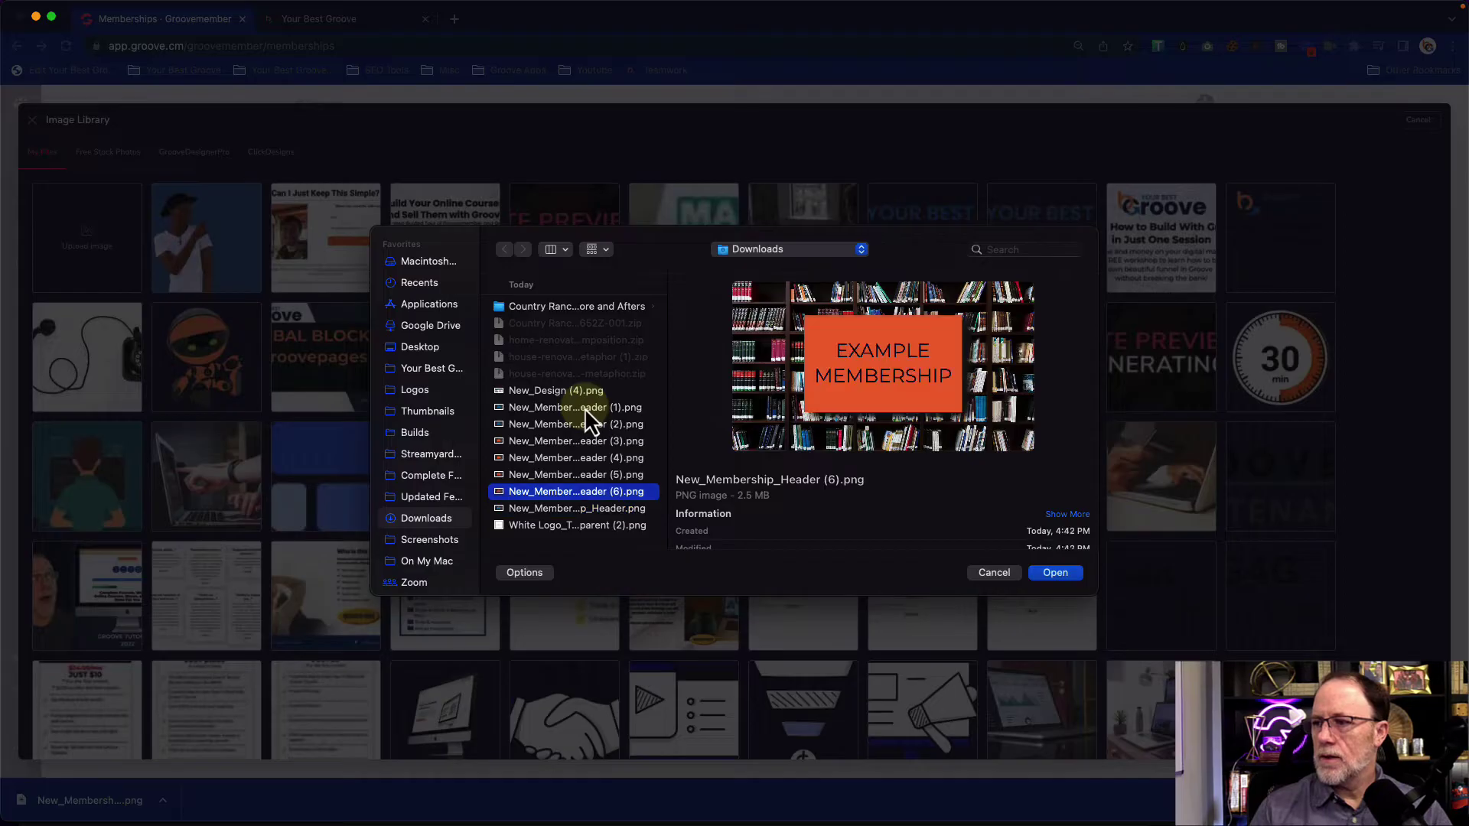
left_click(1055, 574)
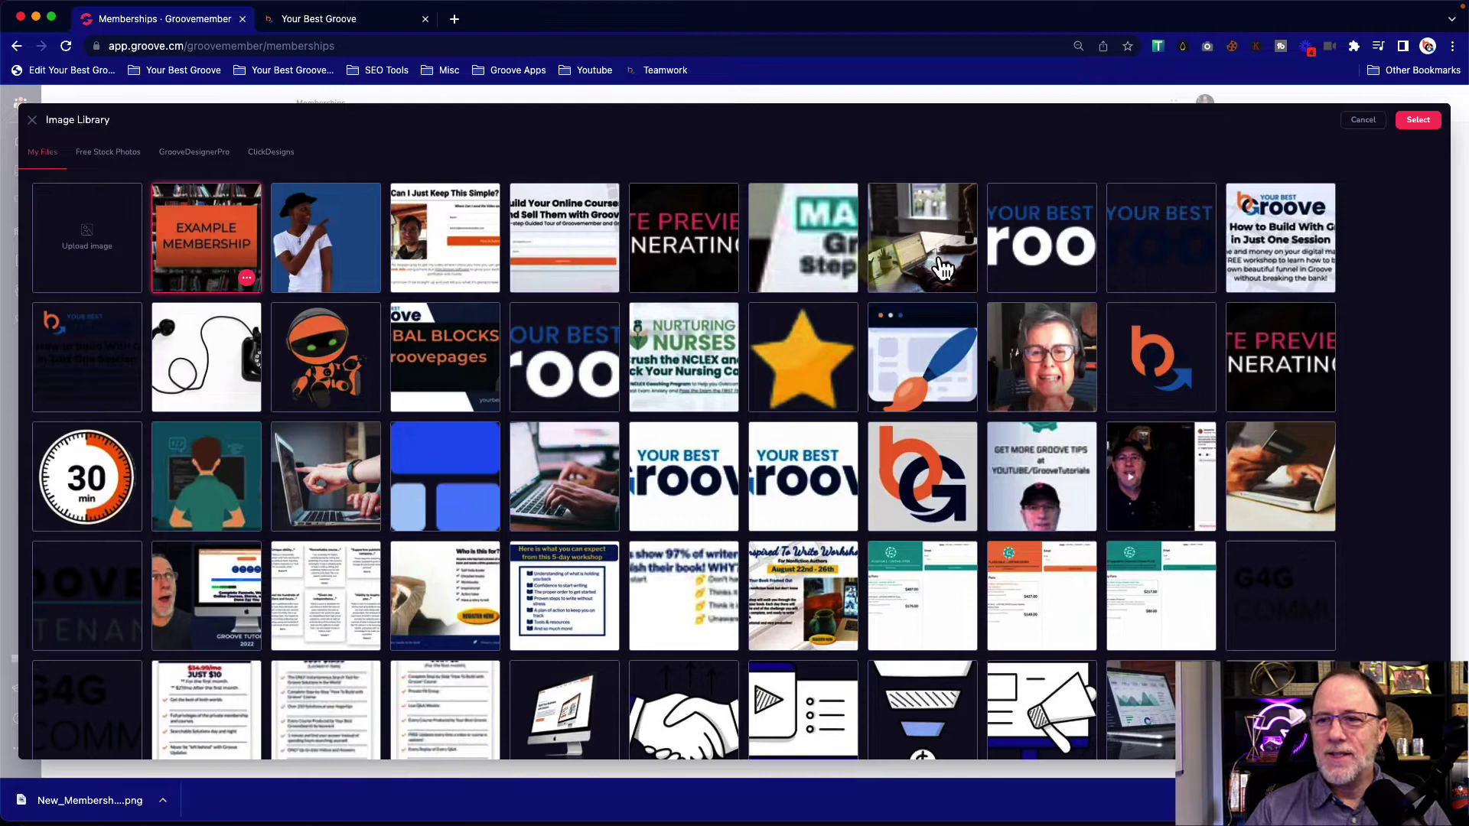
left_click(1412, 122)
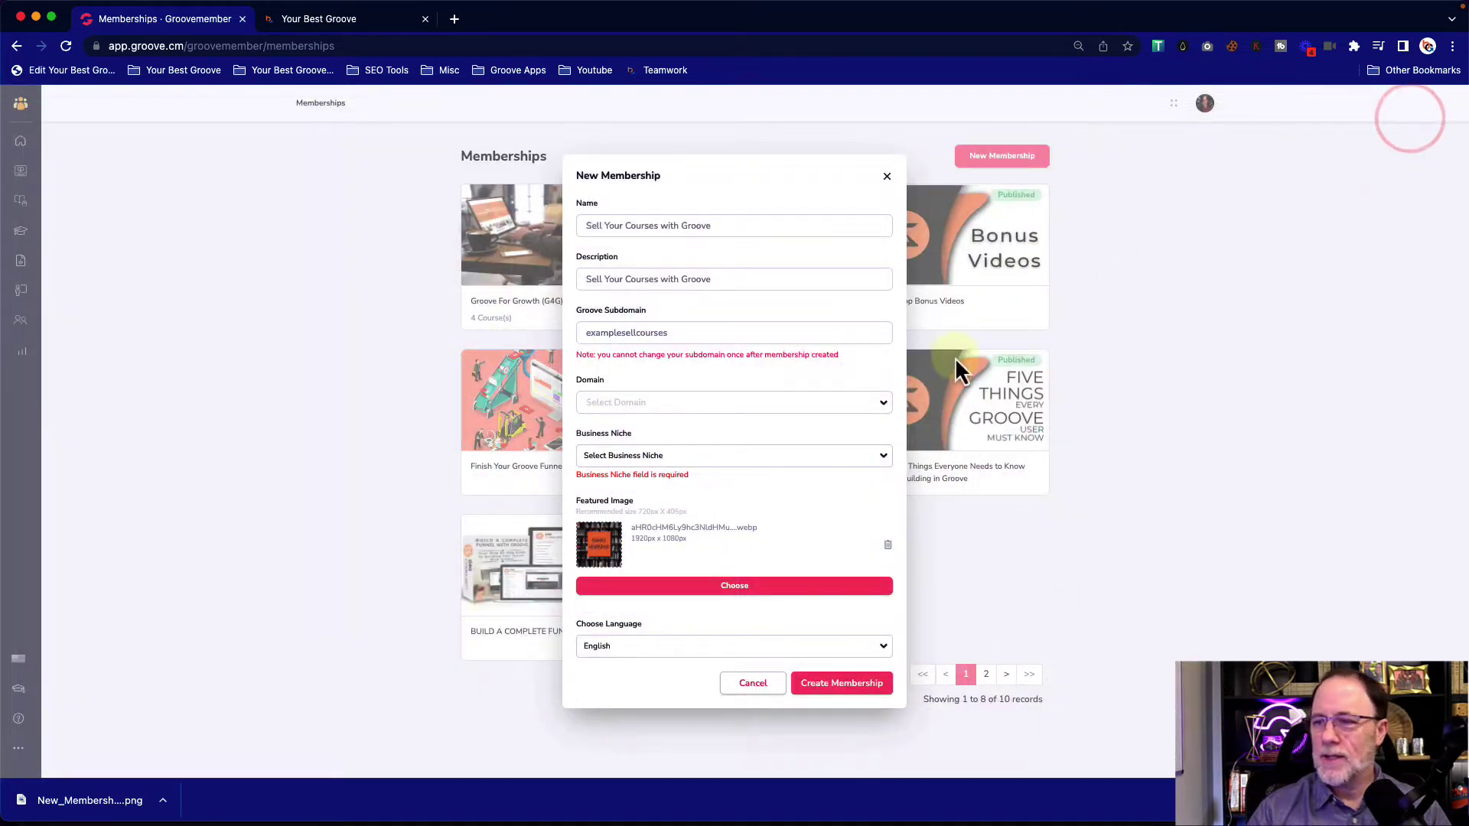
- Set the business niche to Business and create the membership
left_click(866, 681)
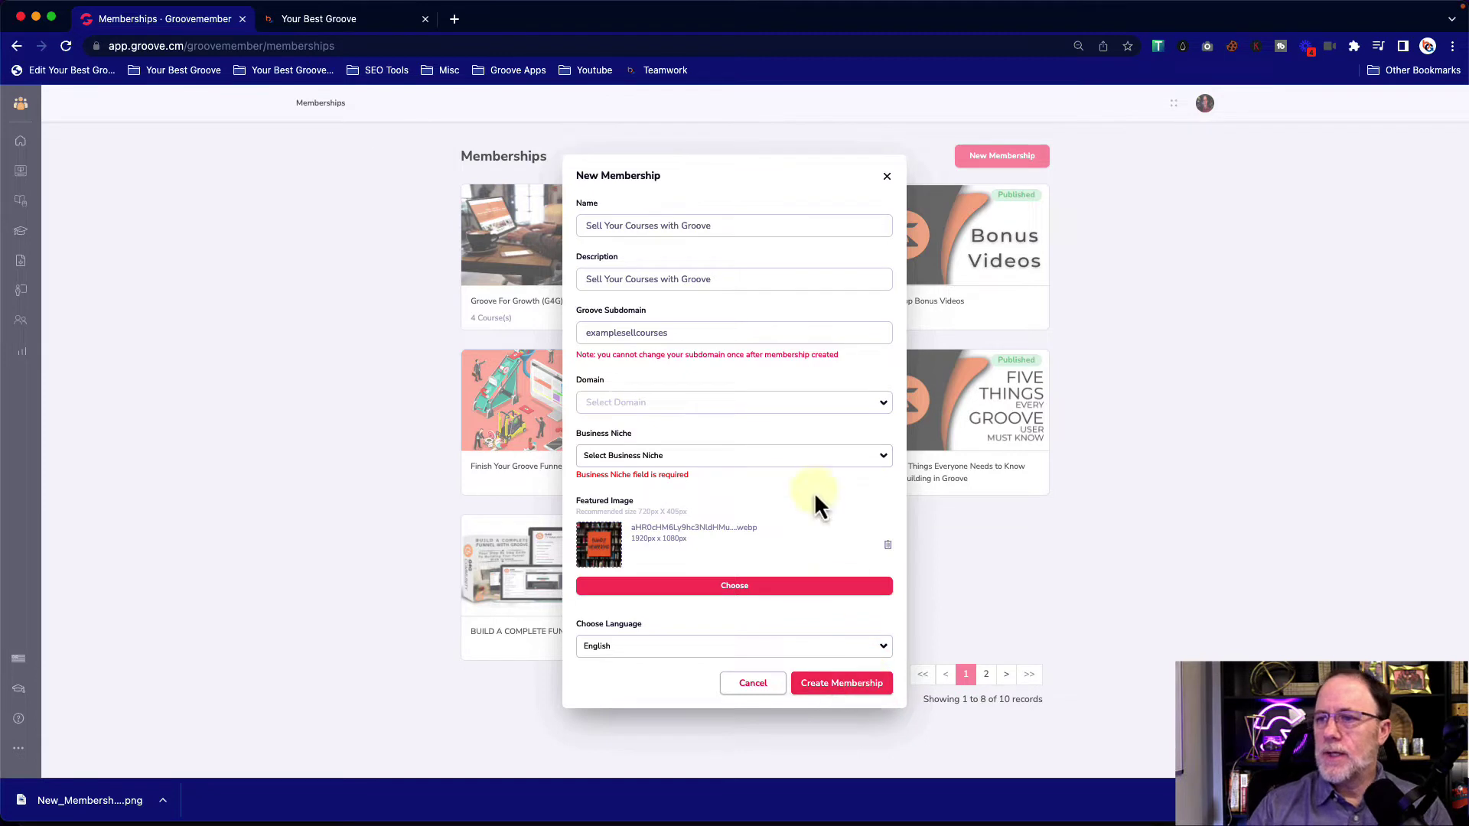
left_click(650, 456)
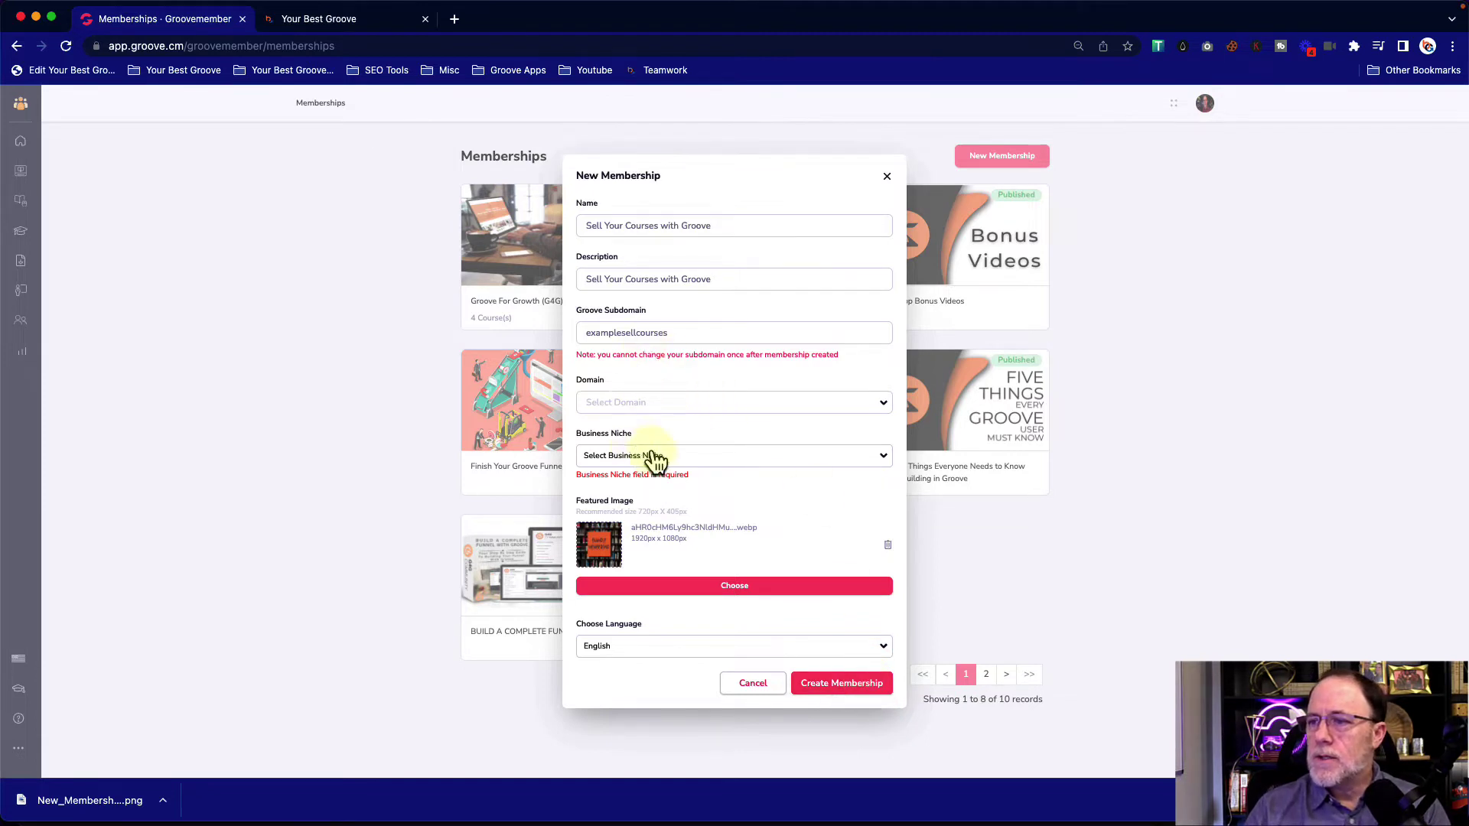
left_click(633, 458)
left_click(621, 508)
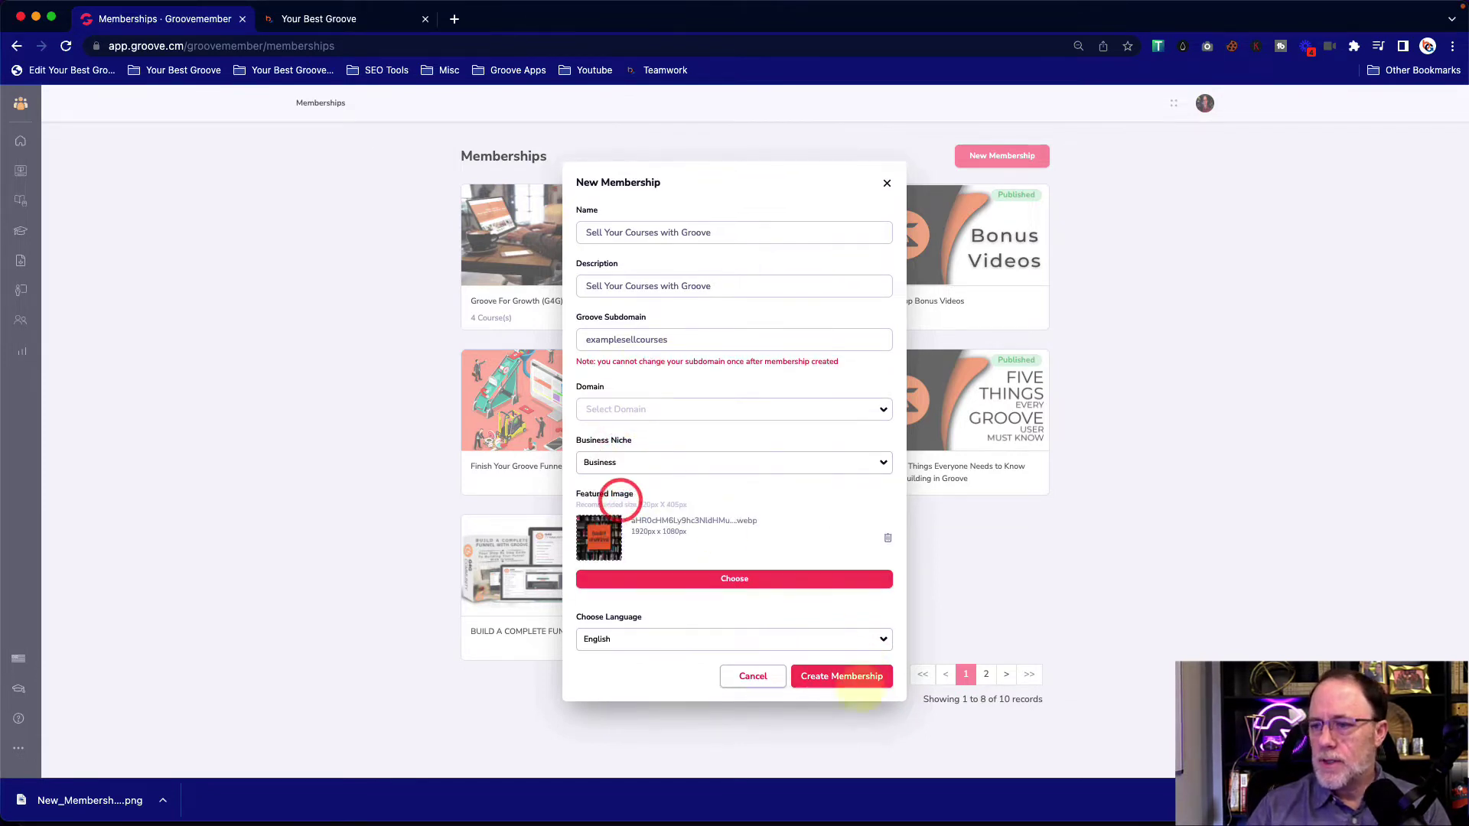
left_click(844, 678)
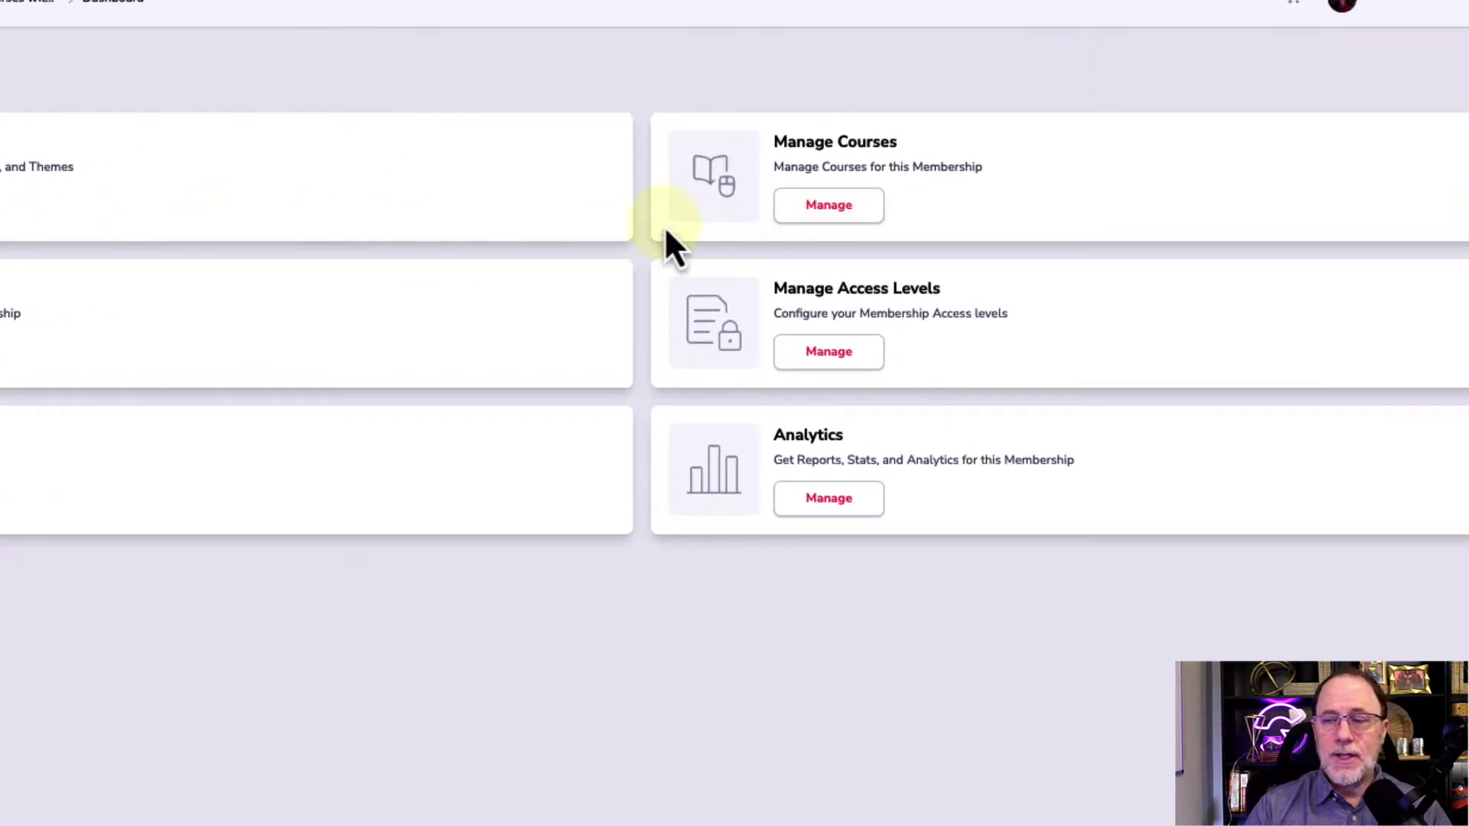
- Start a brand-new course in this membership titled 'Course 2'
left_click(813, 205)
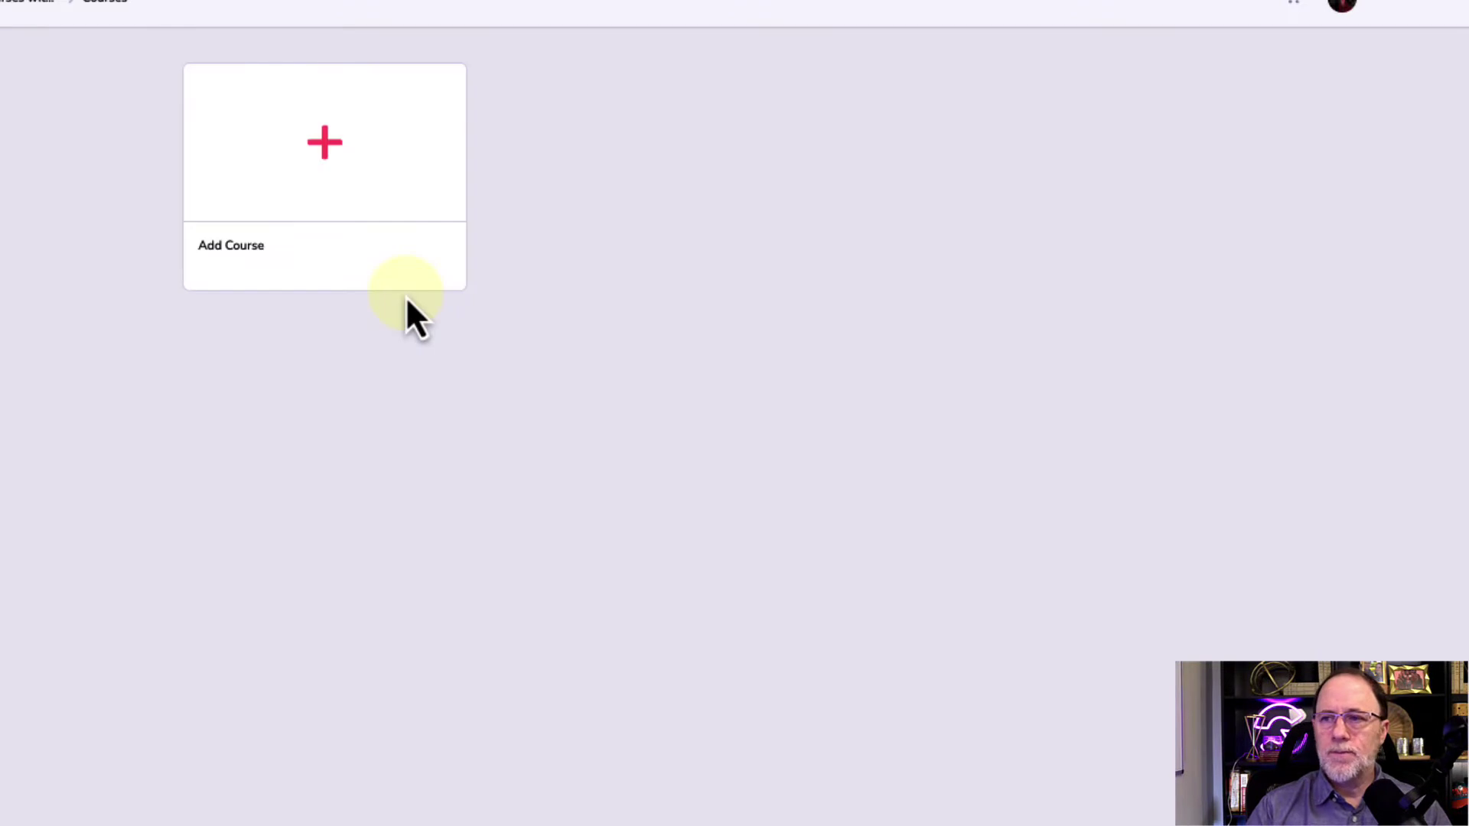
mouse_move(355, 191)
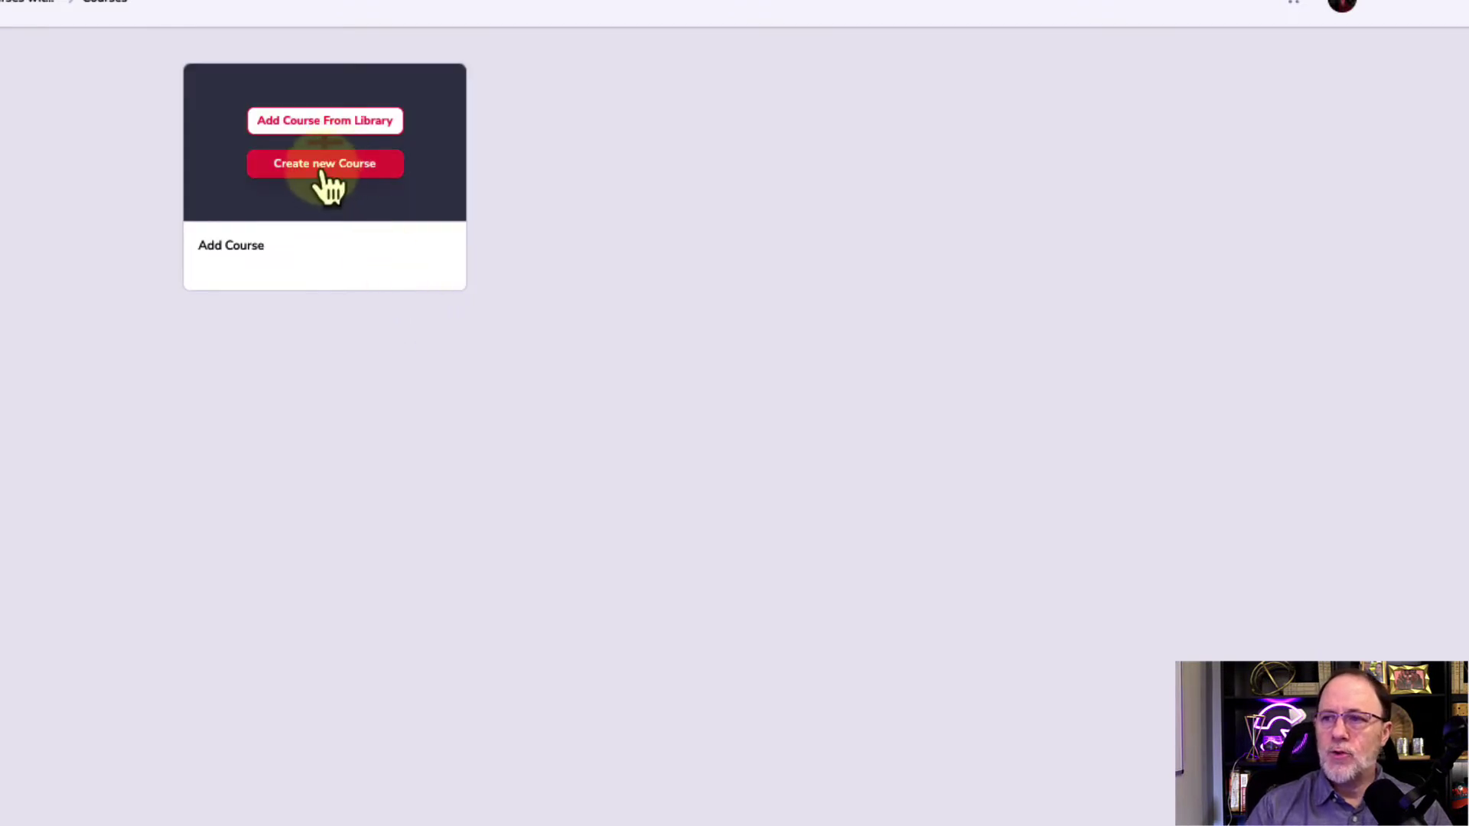
left_click(328, 175)
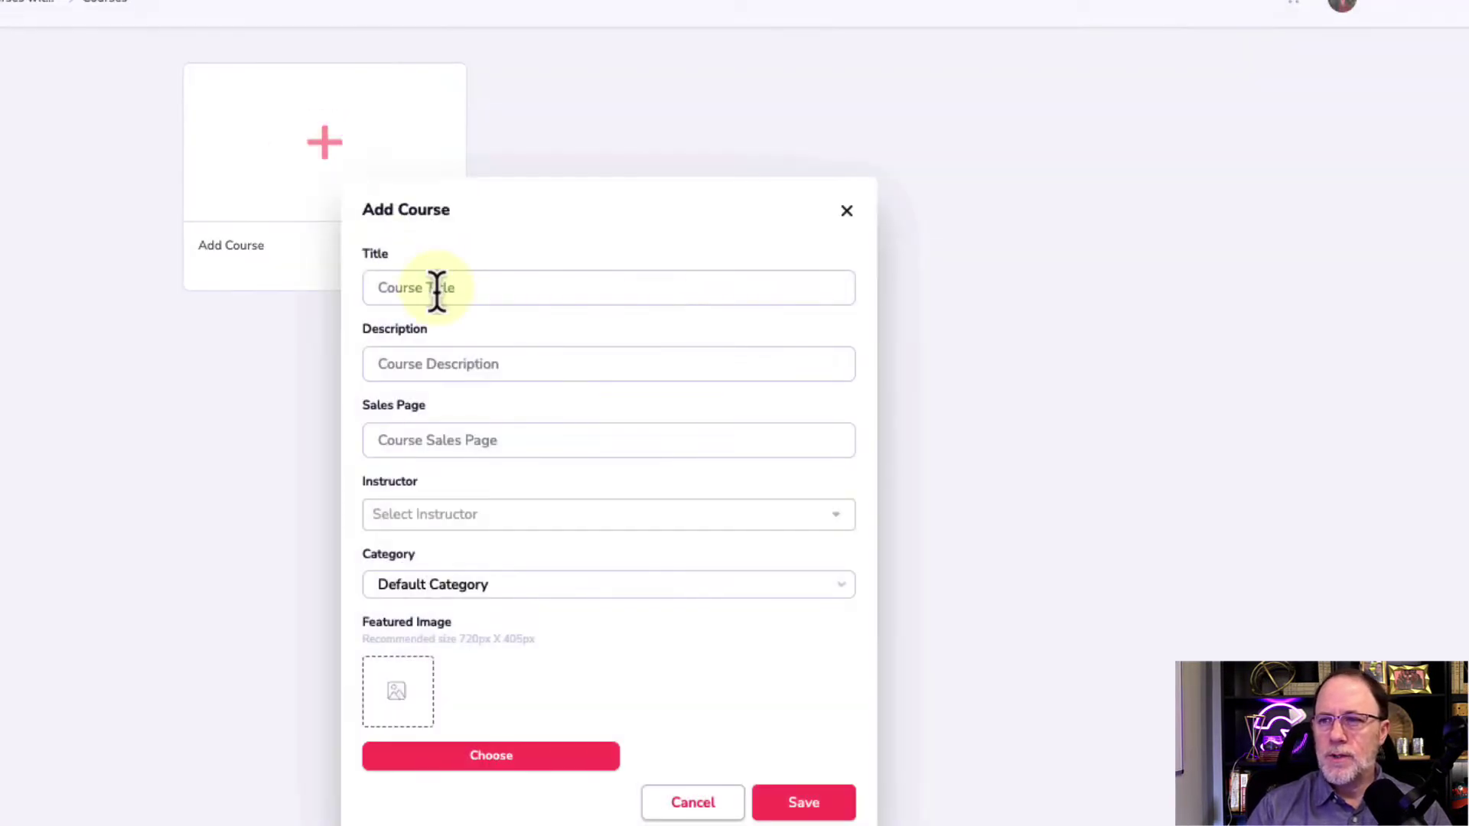
left_click(432, 288)
type("Course 2")
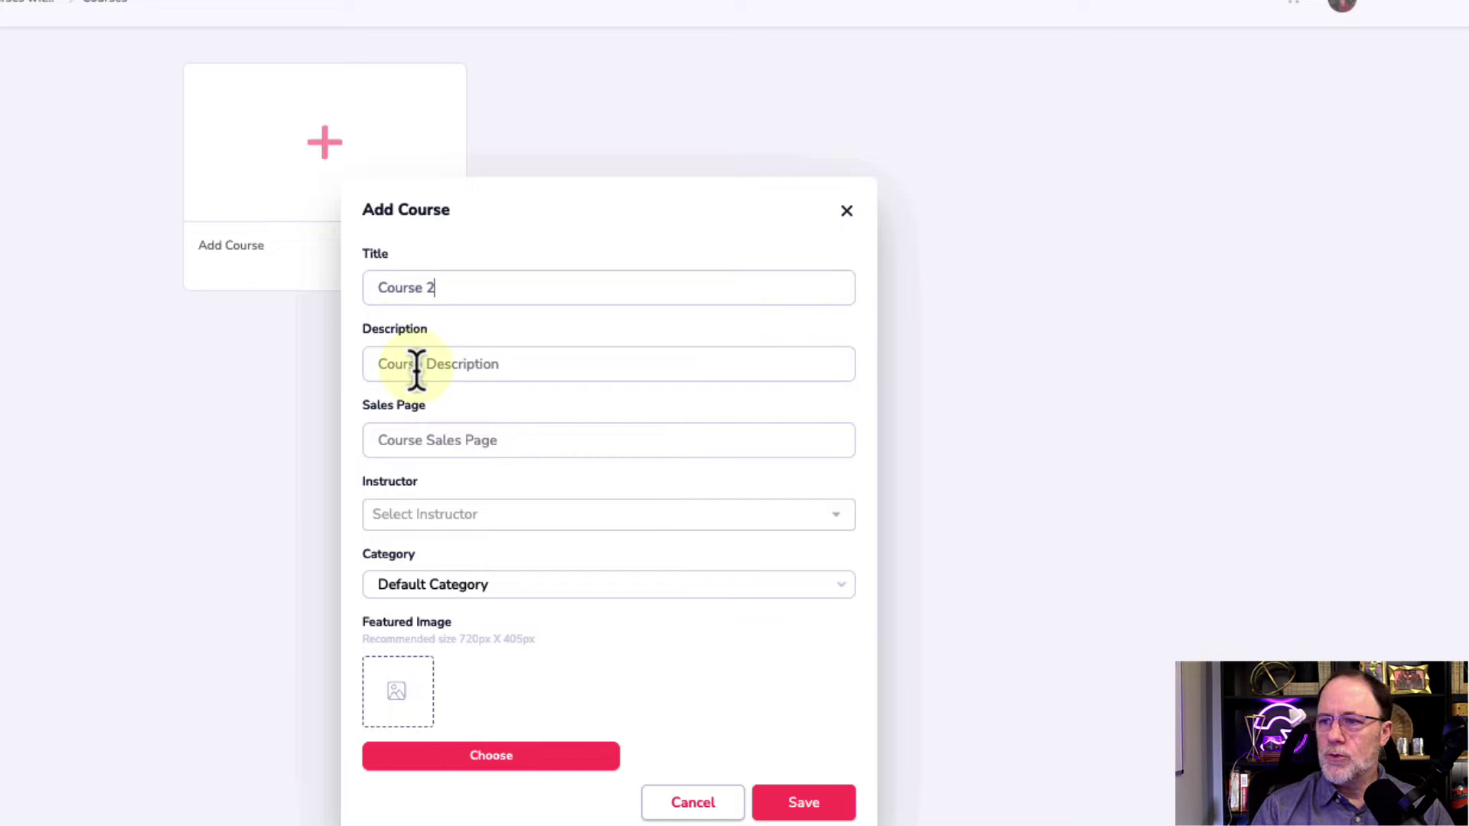
left_click(417, 367)
type("Course 3")
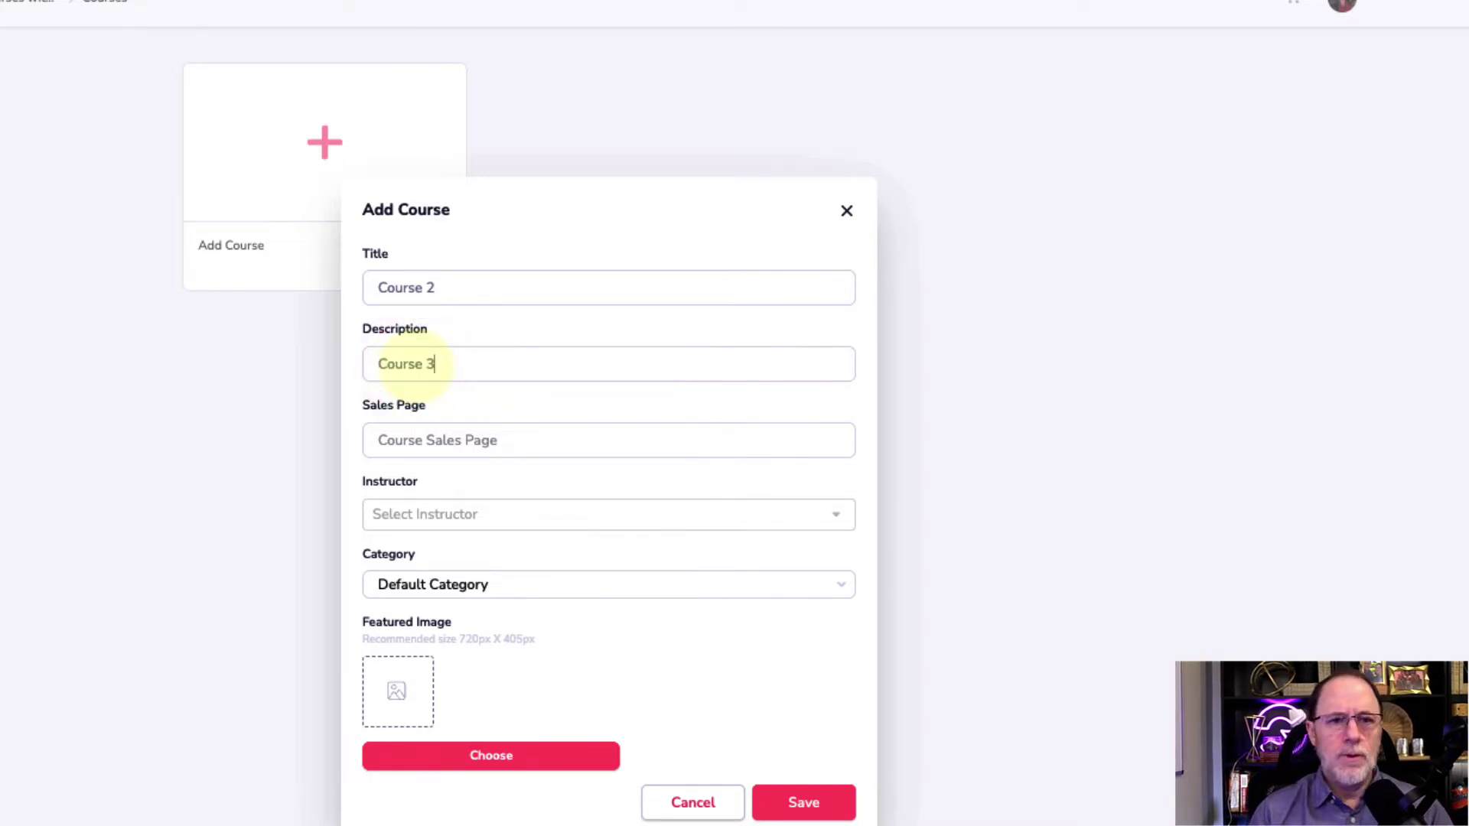
key("BackSpace")
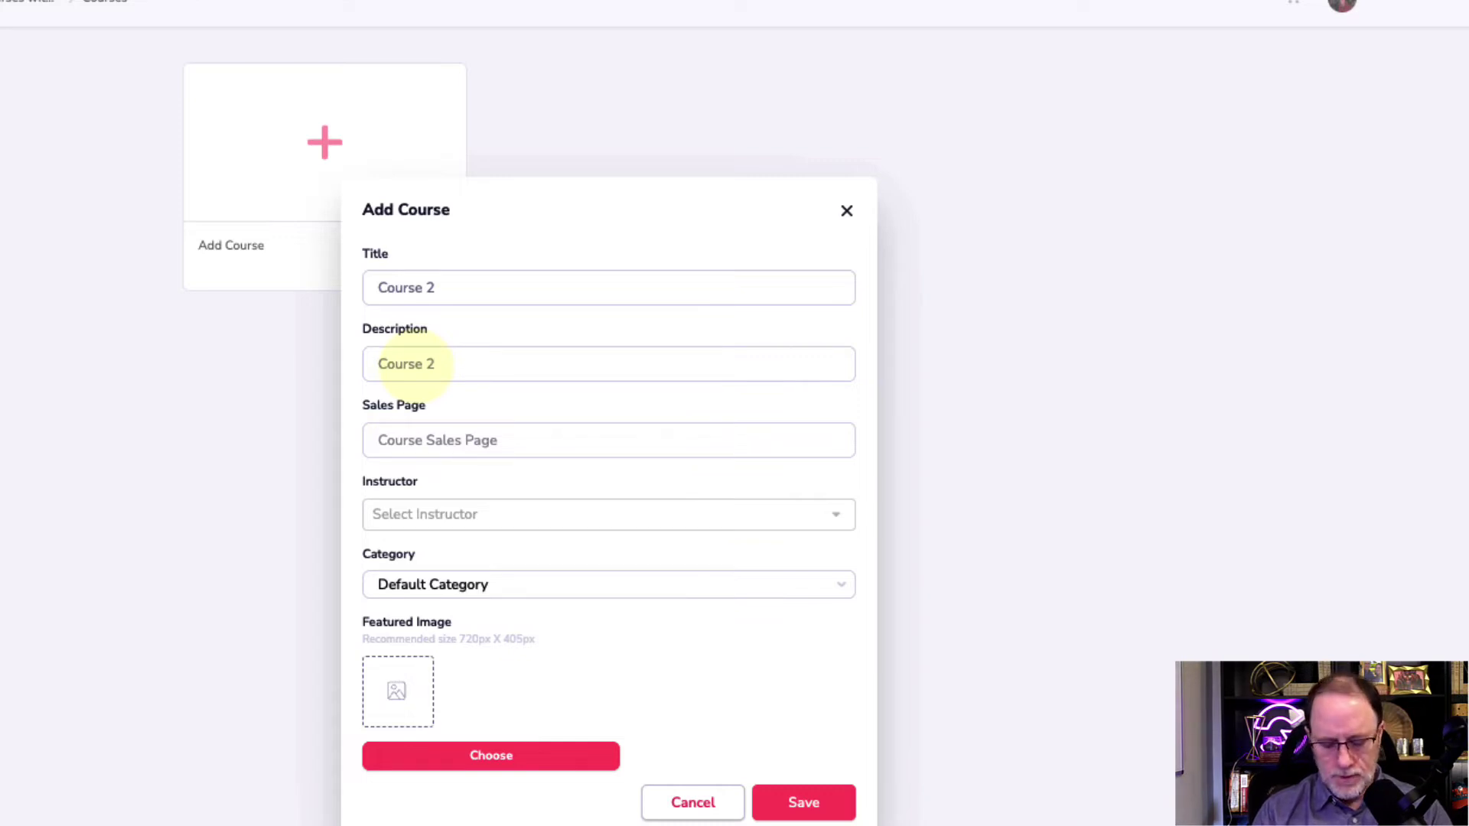
type("https://")
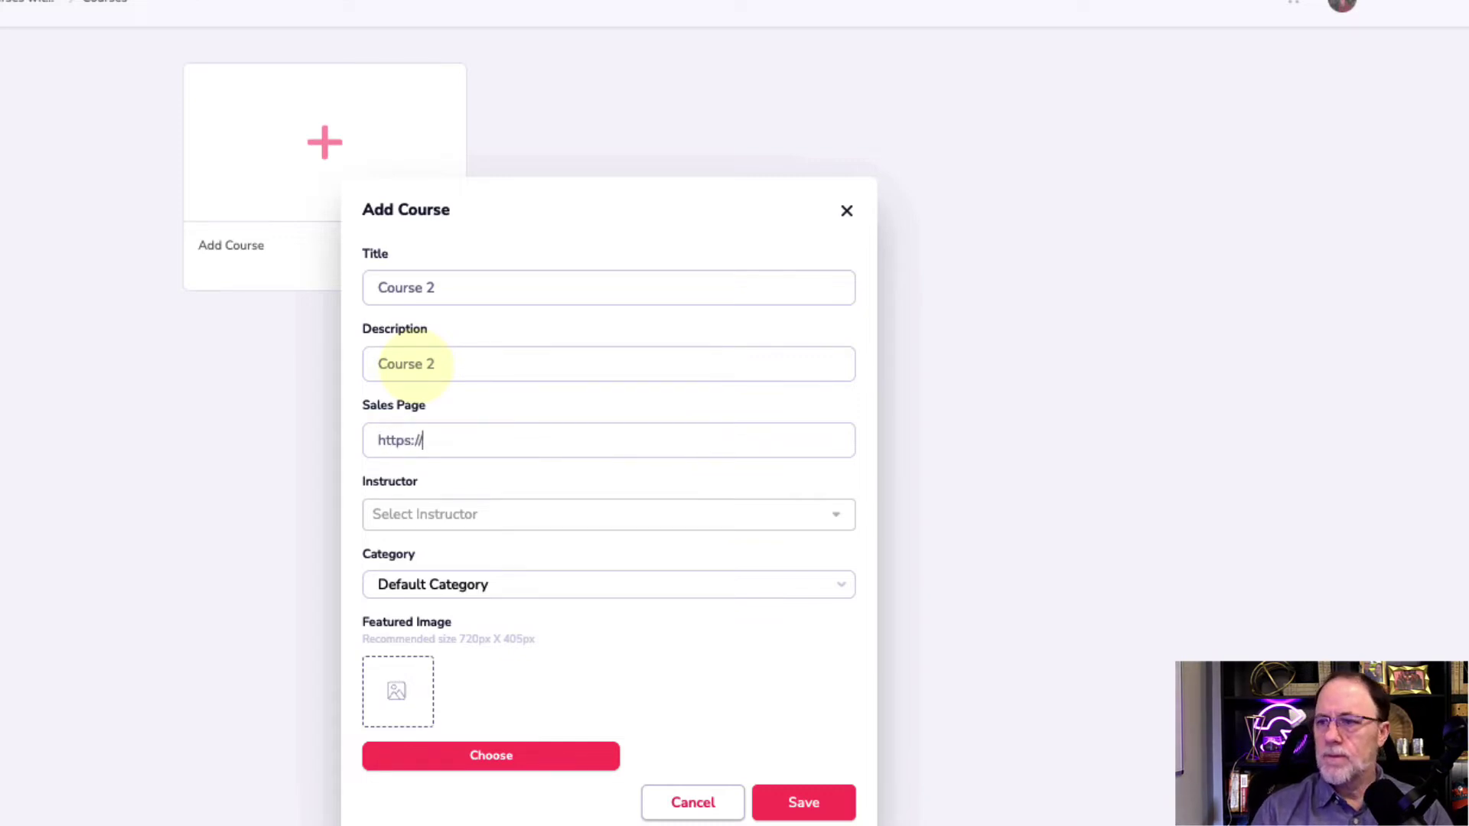
type("yourbestgroove.c")
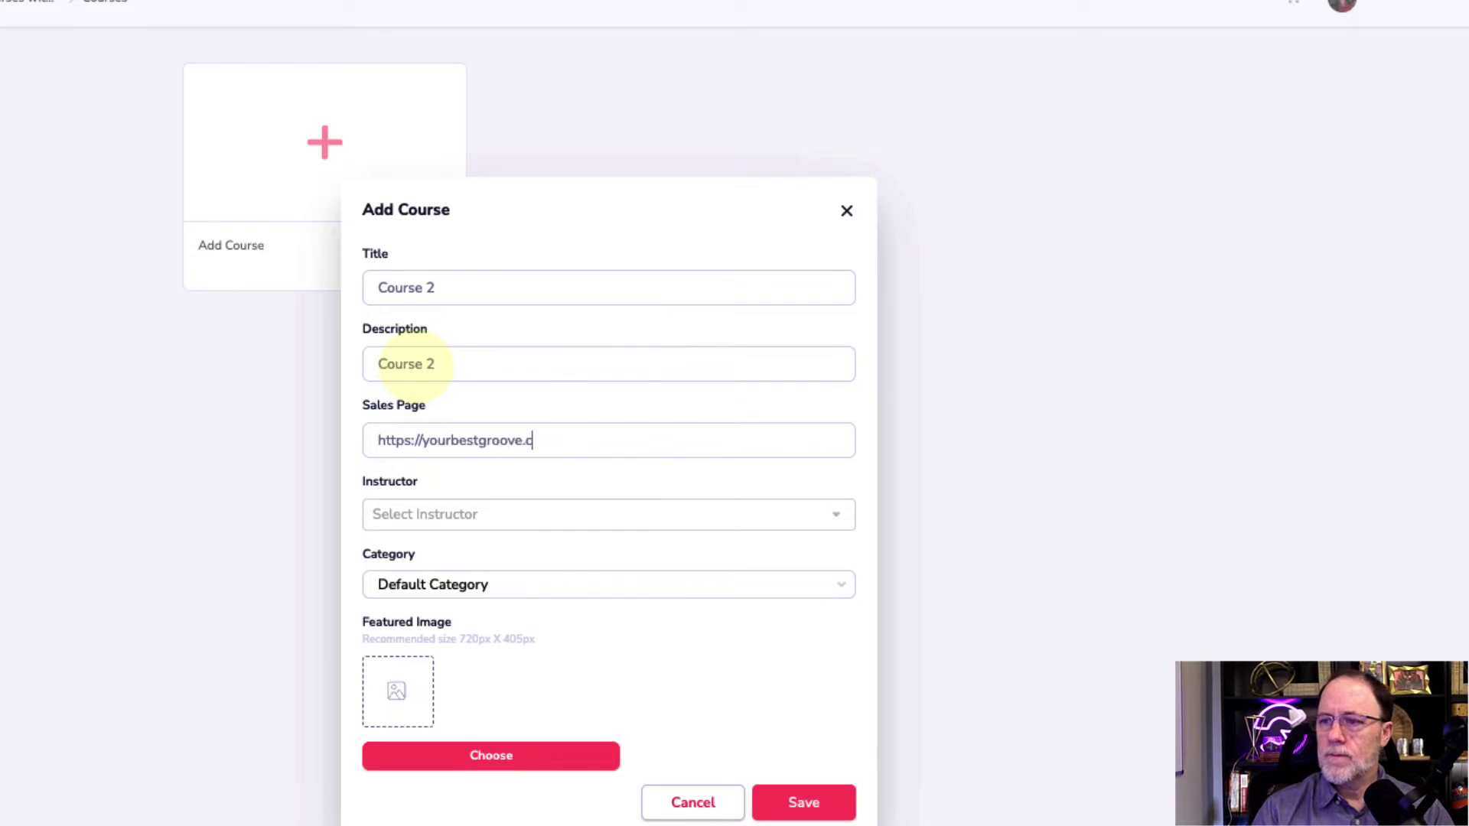
type("om")
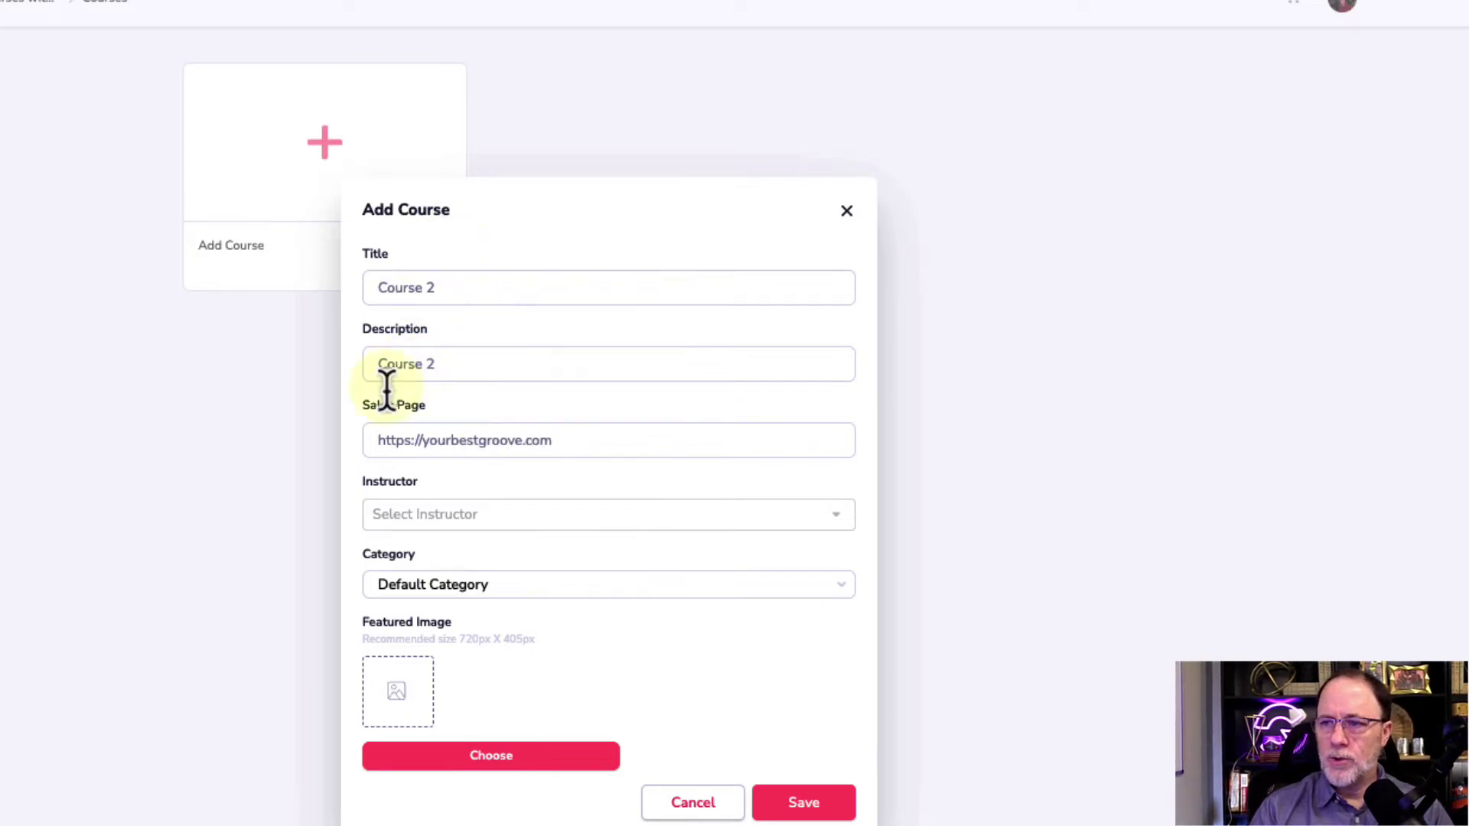
left_click(450, 441)
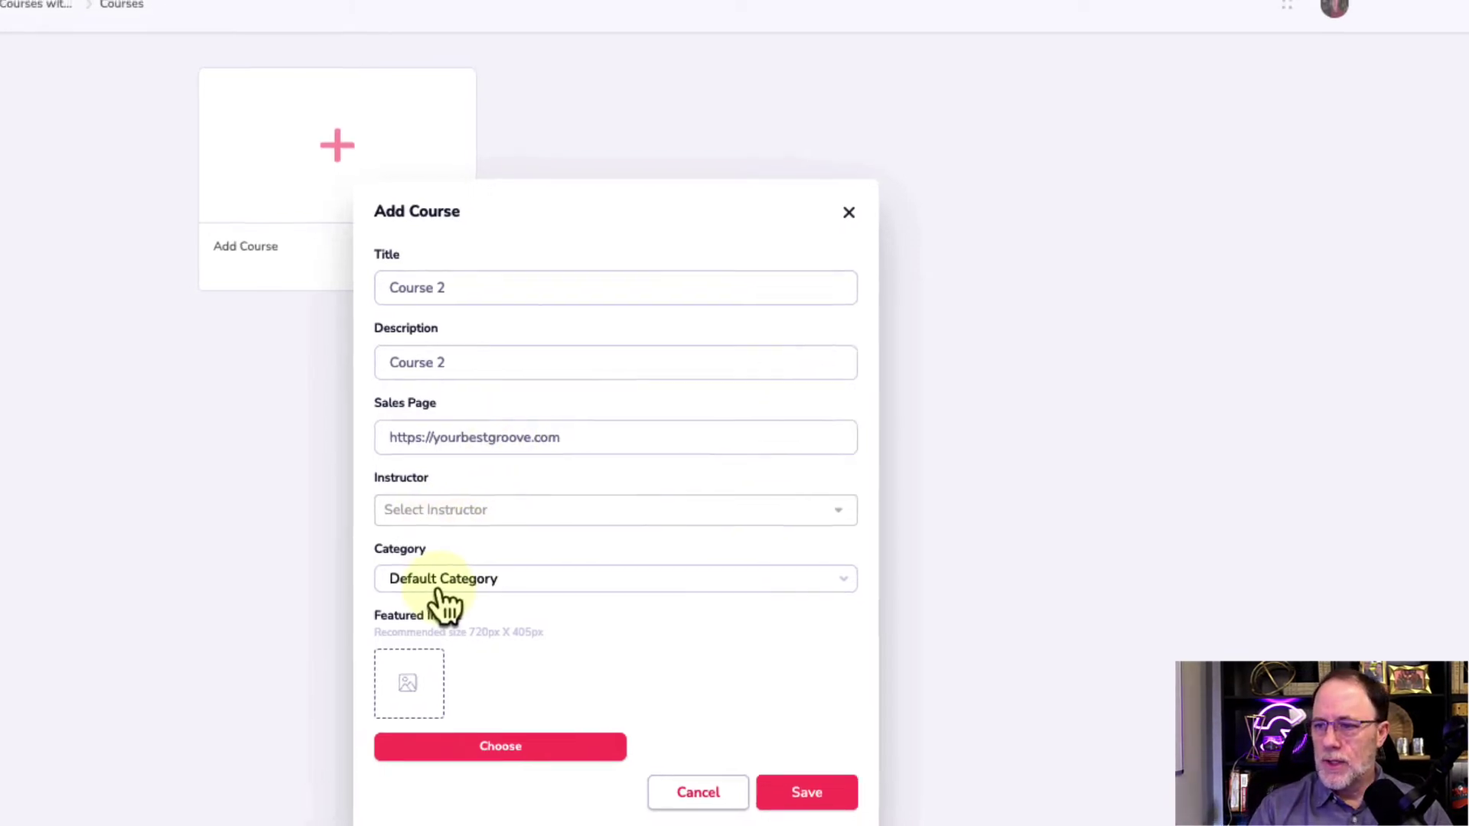
- Upload New_Membership_Header (3).png as Course 2's featured image and save the course
left_click(494, 746)
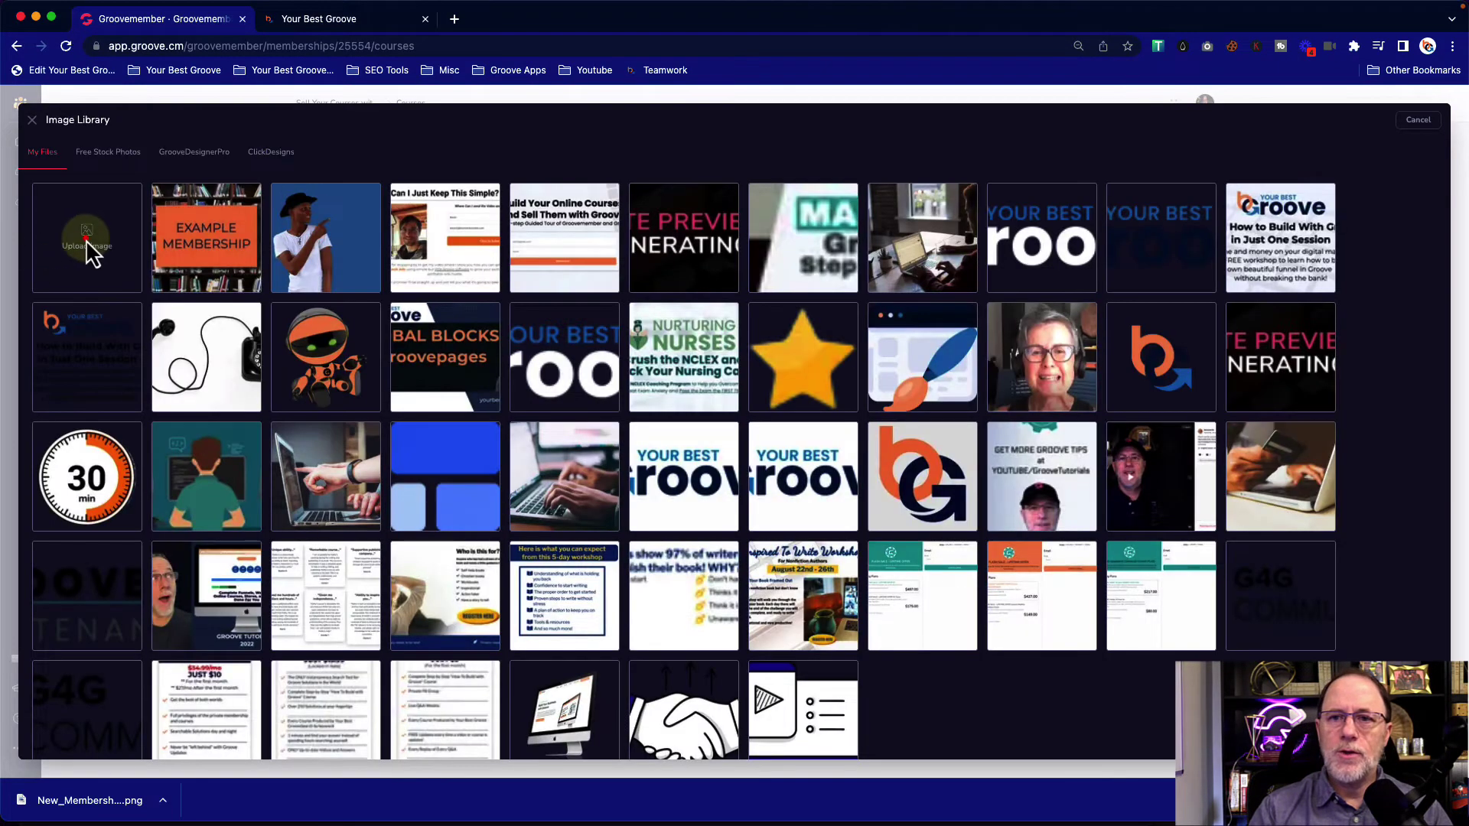
left_click(86, 241)
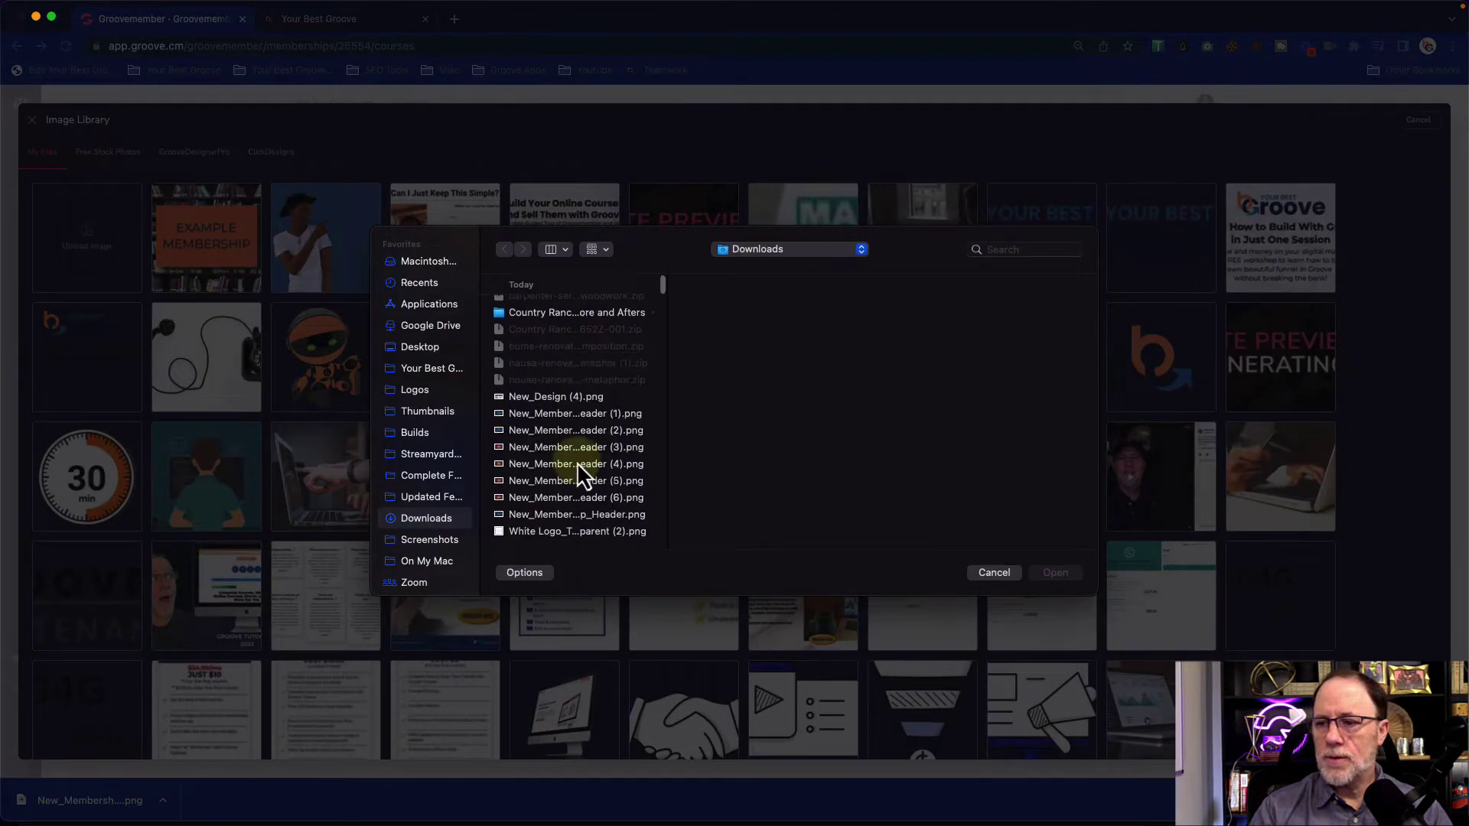
left_click(568, 428)
key("Up")
key("Up")
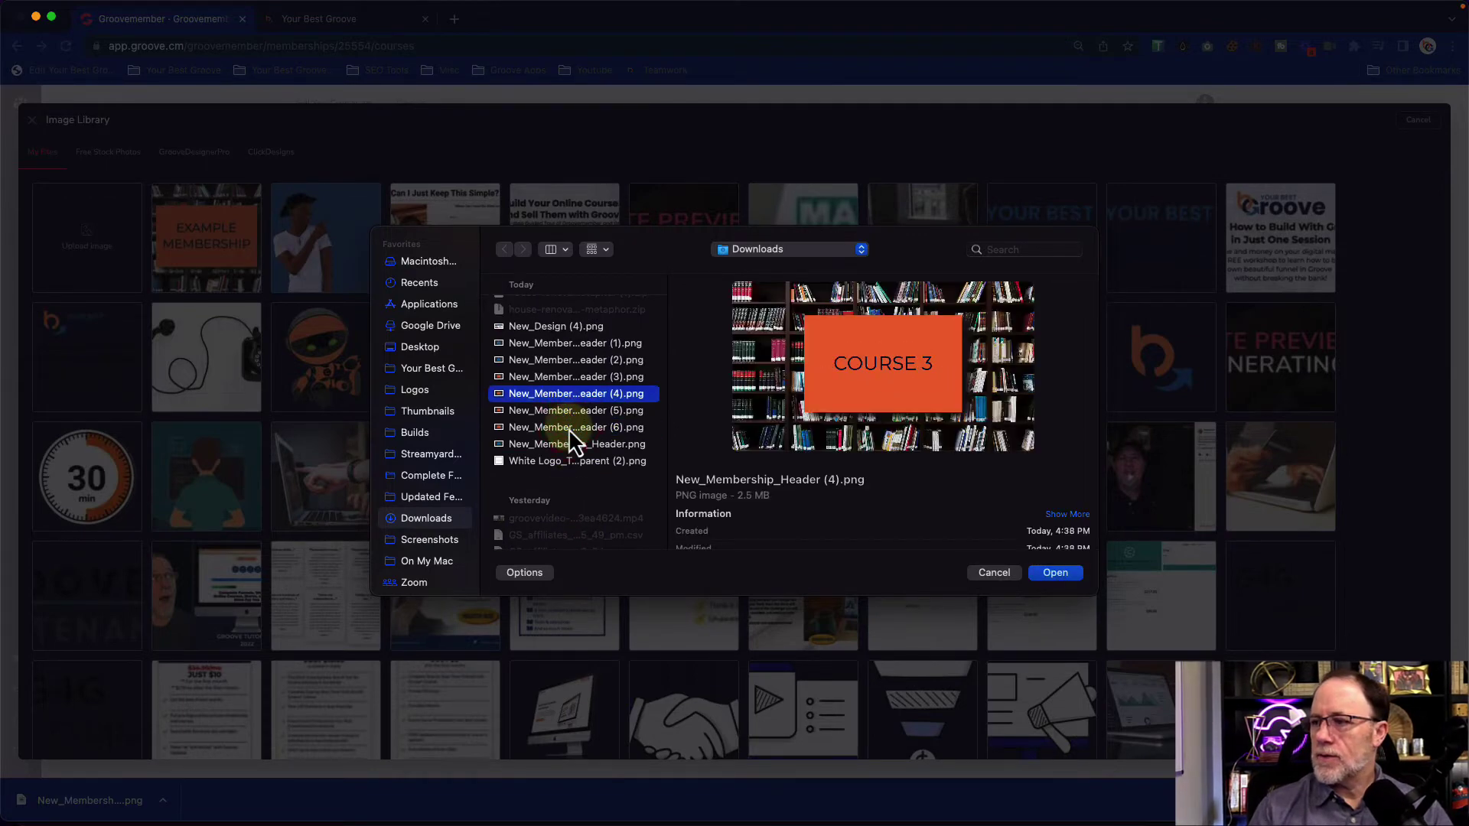
left_click(1052, 574)
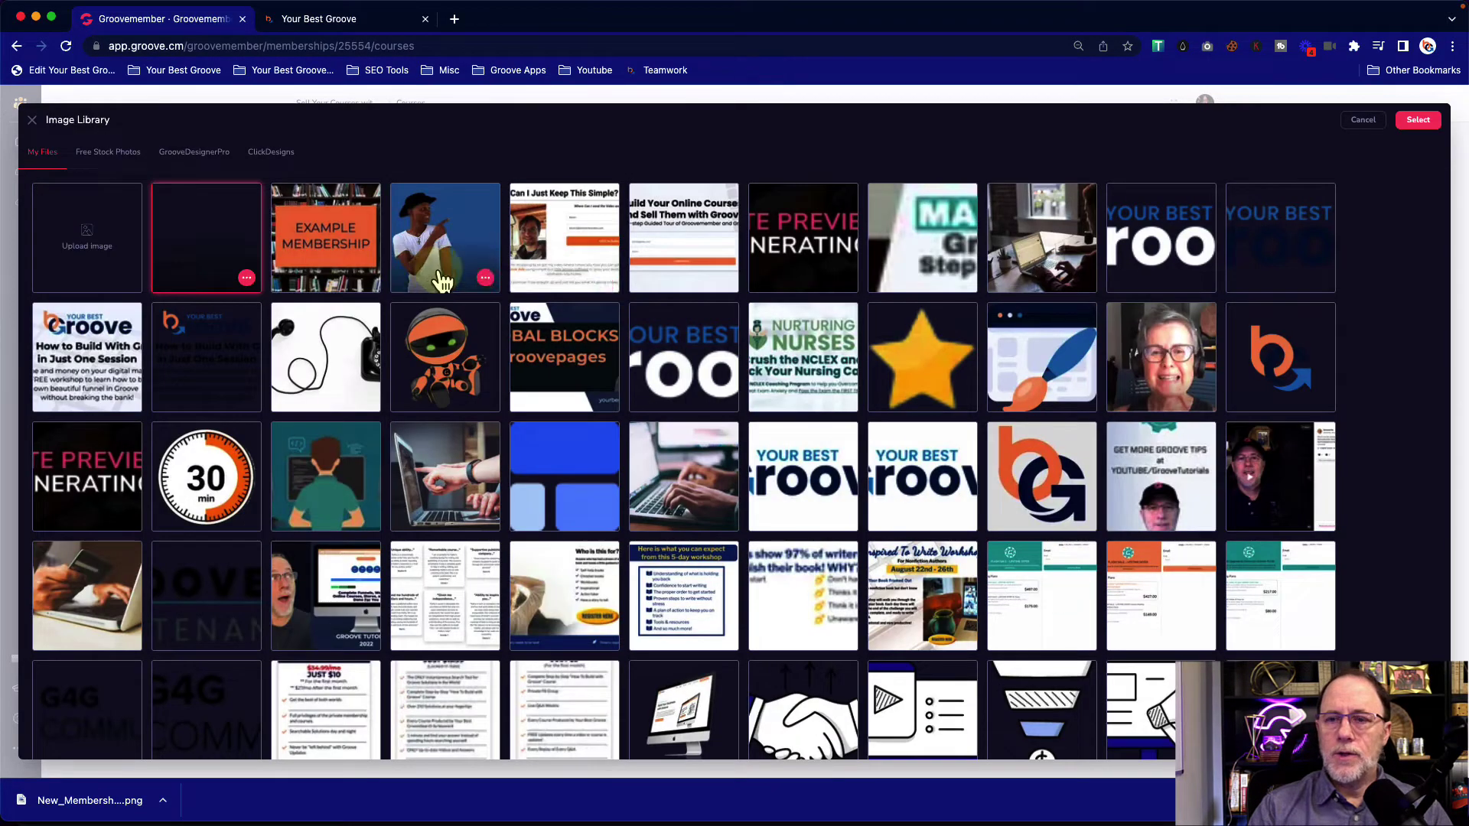
left_click(1414, 124)
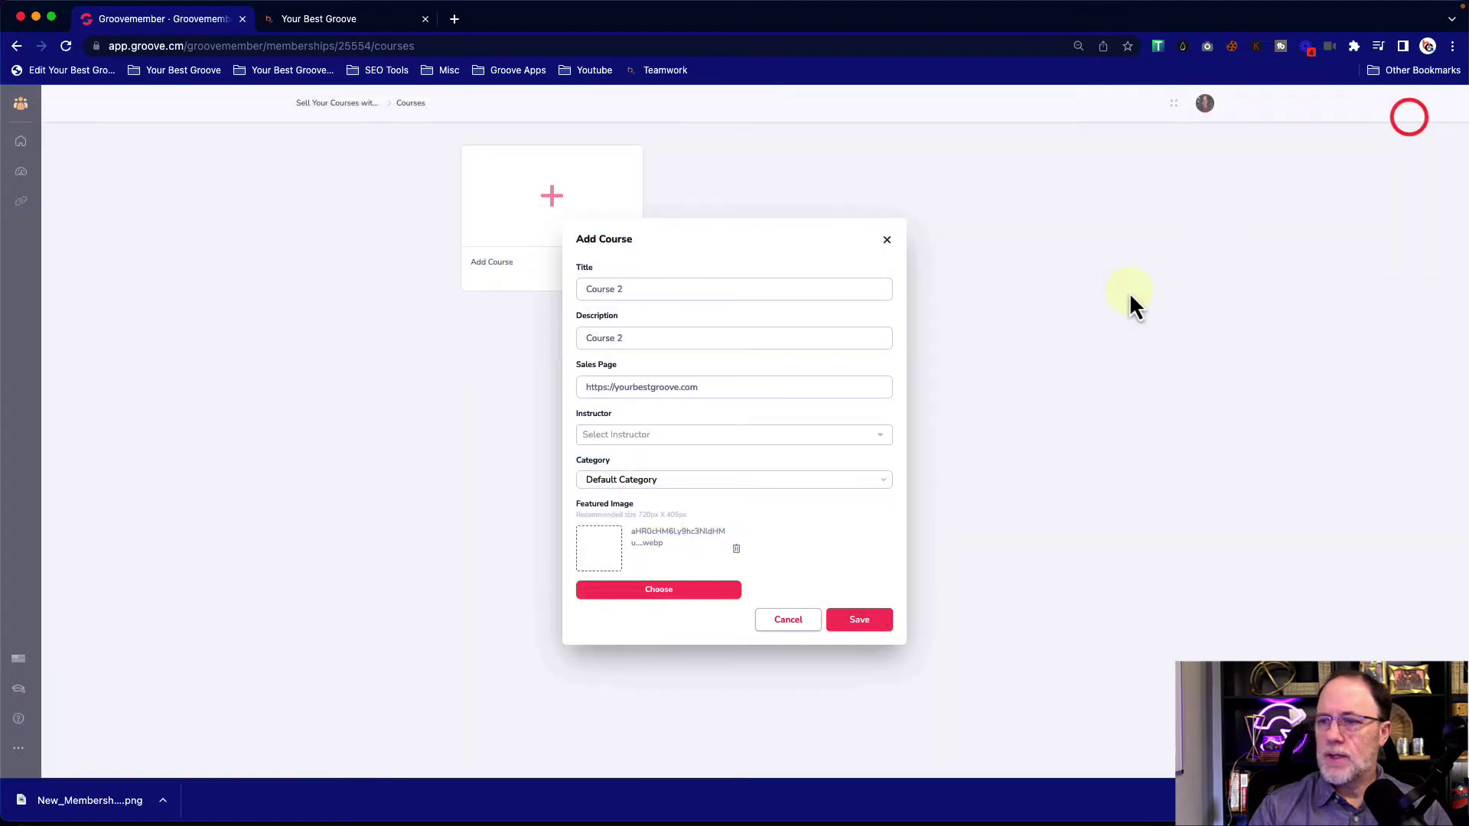
left_click(873, 621)
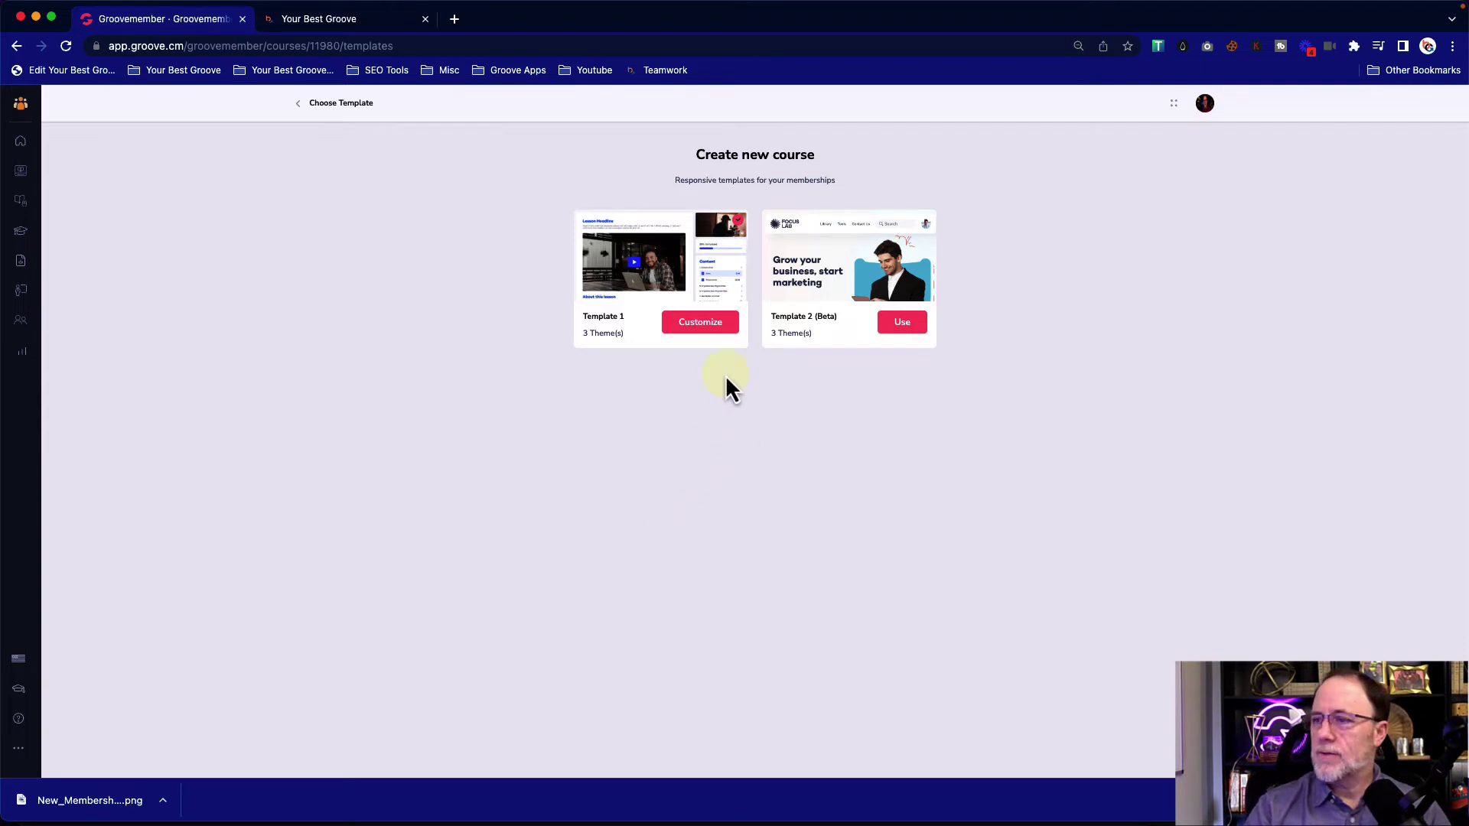
- Use Template 2, name the first module Module 1, and add a left-aligned MODULE 1 banner
left_click(904, 325)
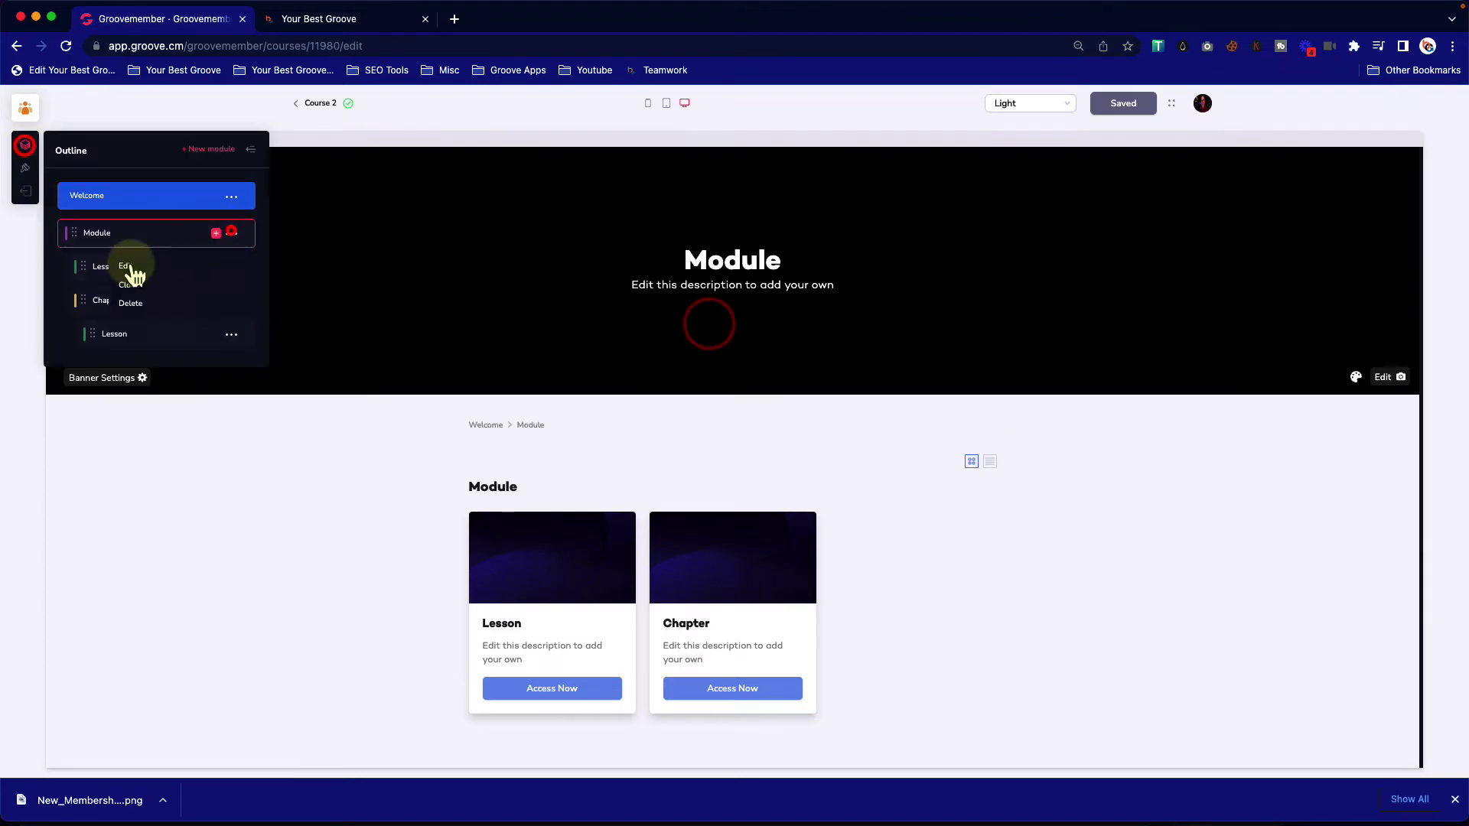
left_click(125, 266)
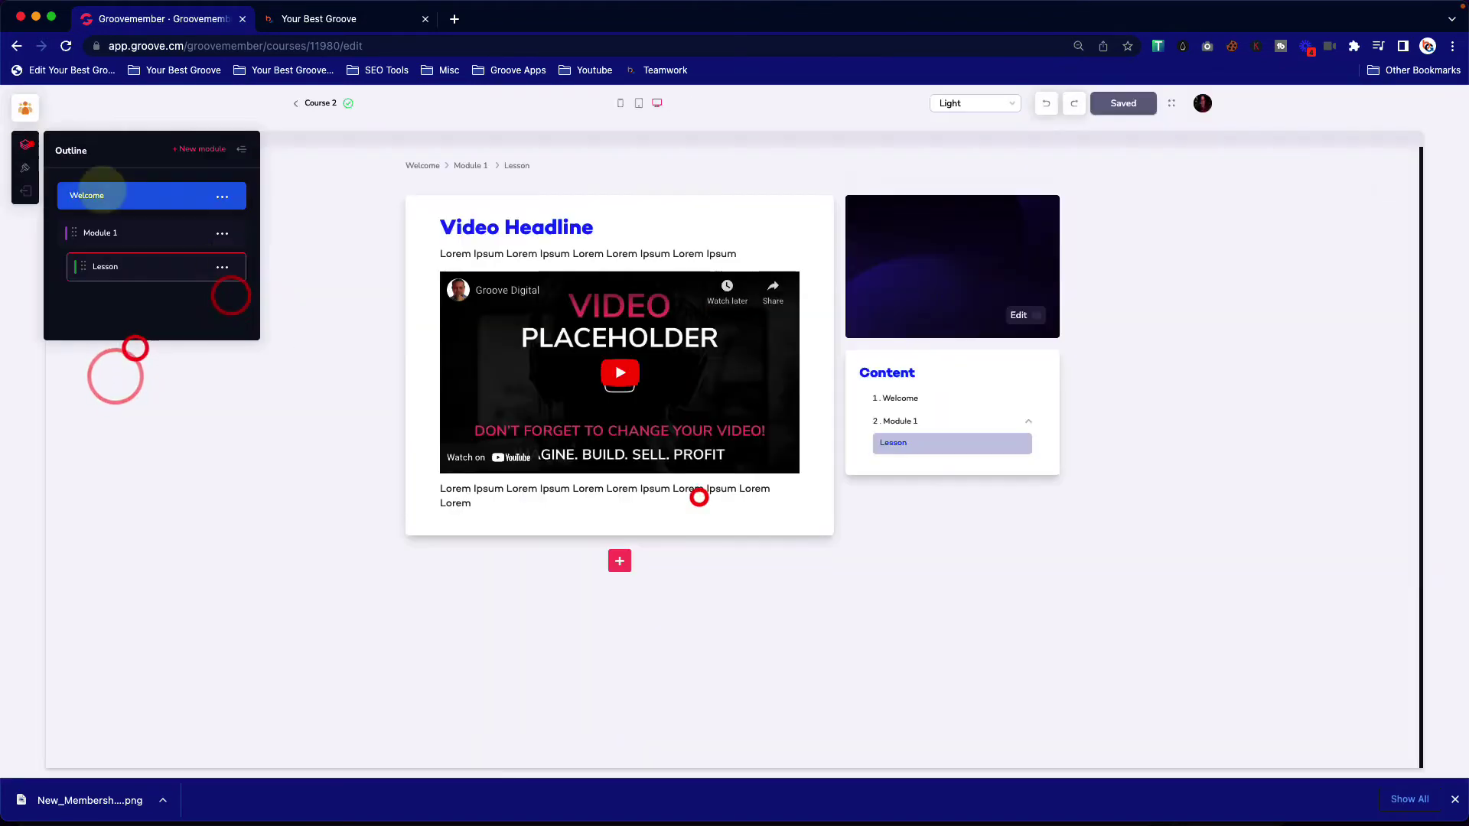
left_click(94, 233)
left_click(93, 240)
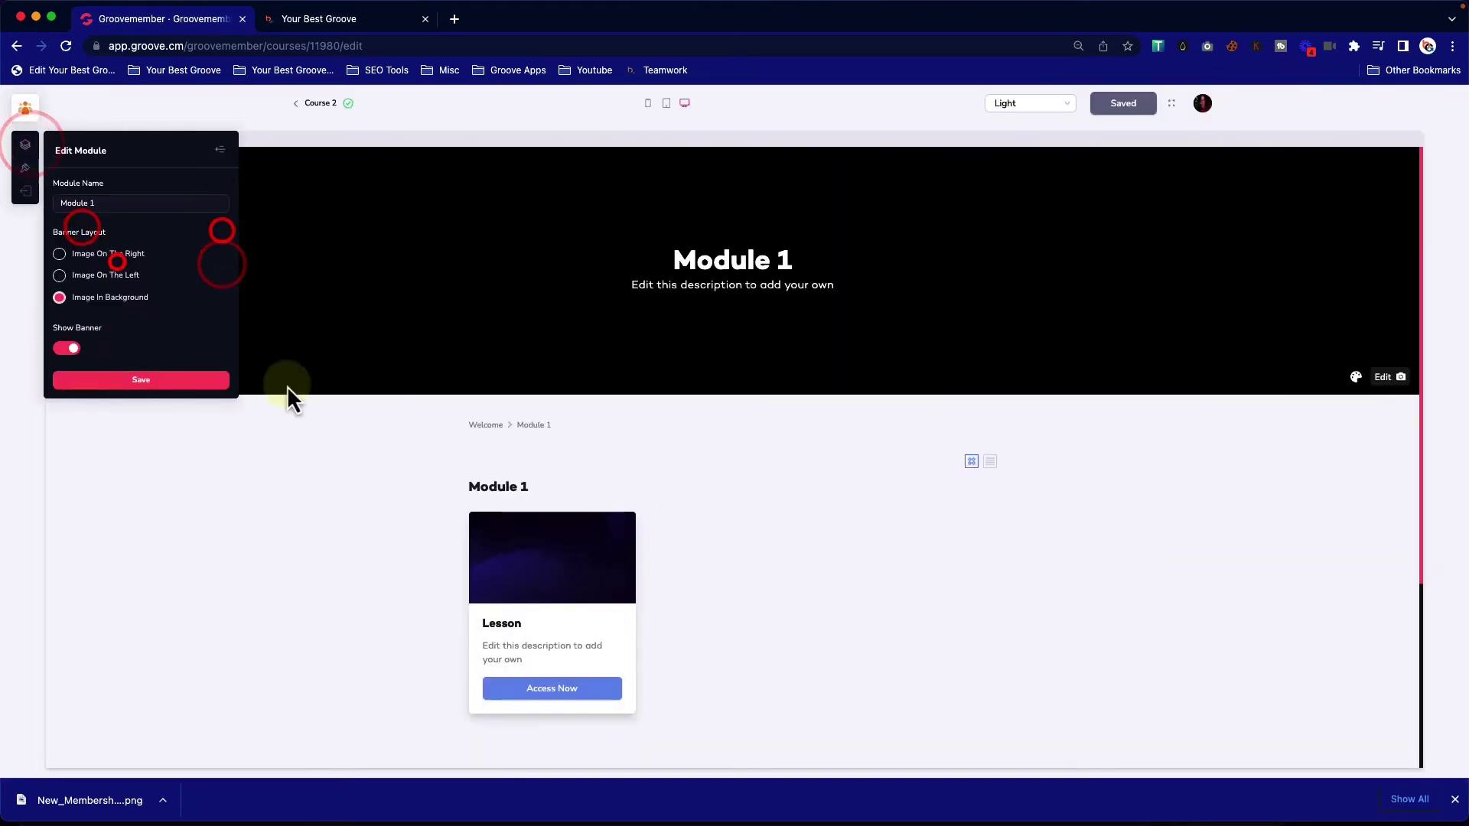
left_click(118, 252)
left_click(87, 237)
left_click(1059, 571)
left_click(1417, 120)
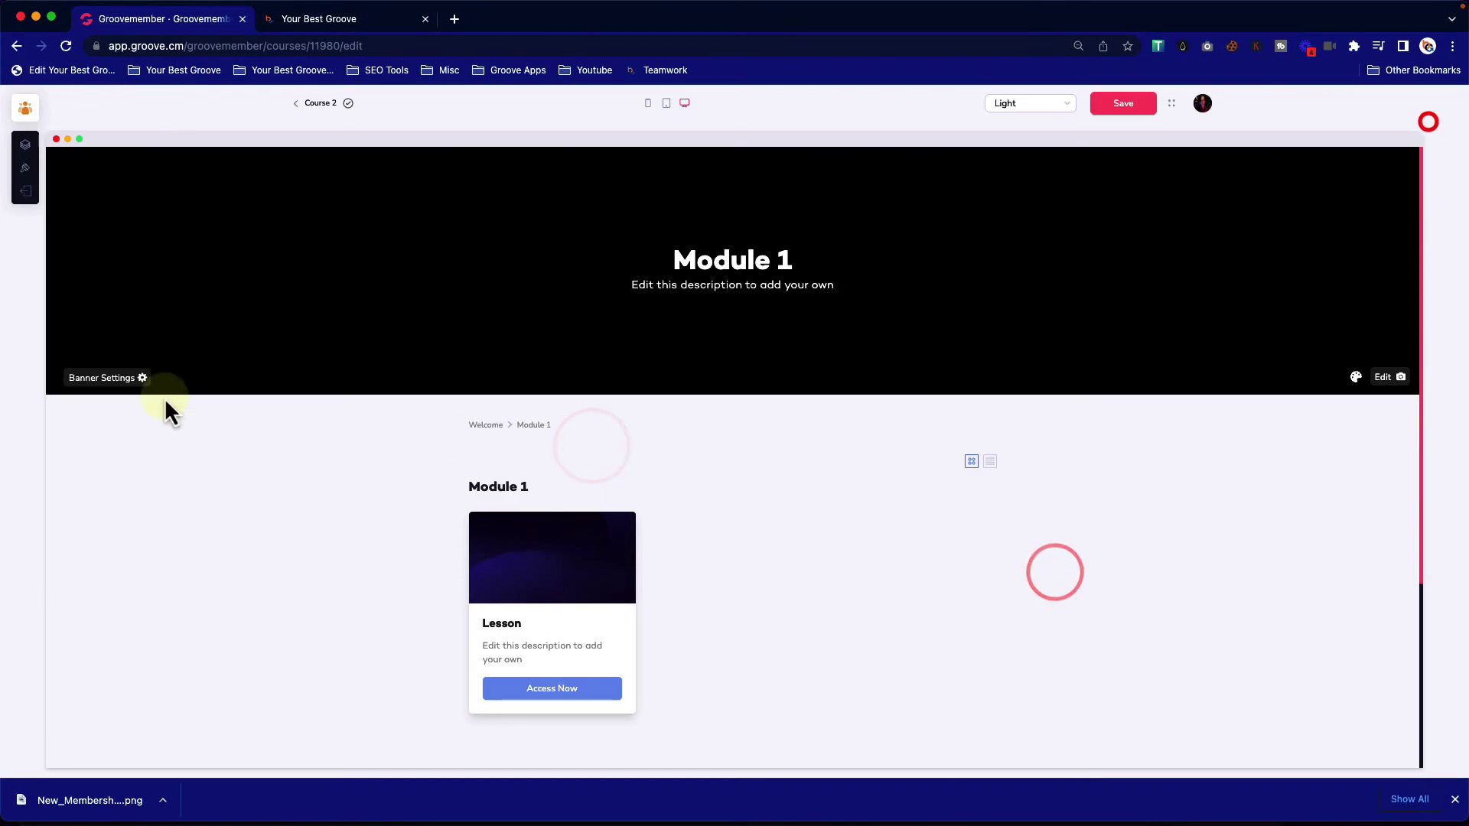
left_click(1344, 413)
left_click(99, 377)
left_click(59, 275)
- Add 'Information' to the Module 1 banner title and give it a dark background
left_click(74, 379)
left_click(1078, 253)
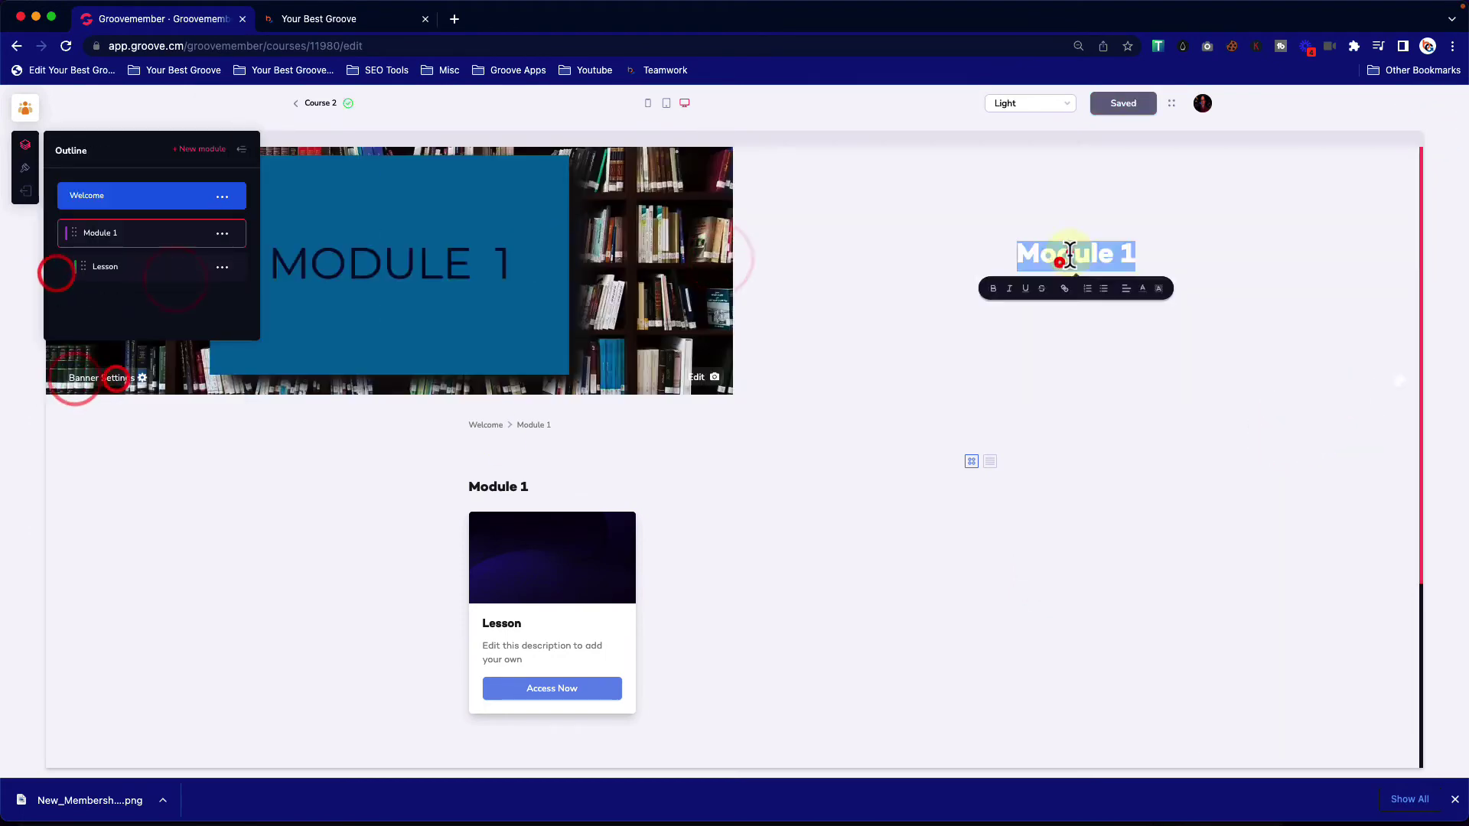
type("Information")
left_click(1400, 380)
left_click(1380, 412)
left_click(1271, 459)
left_click(914, 425)
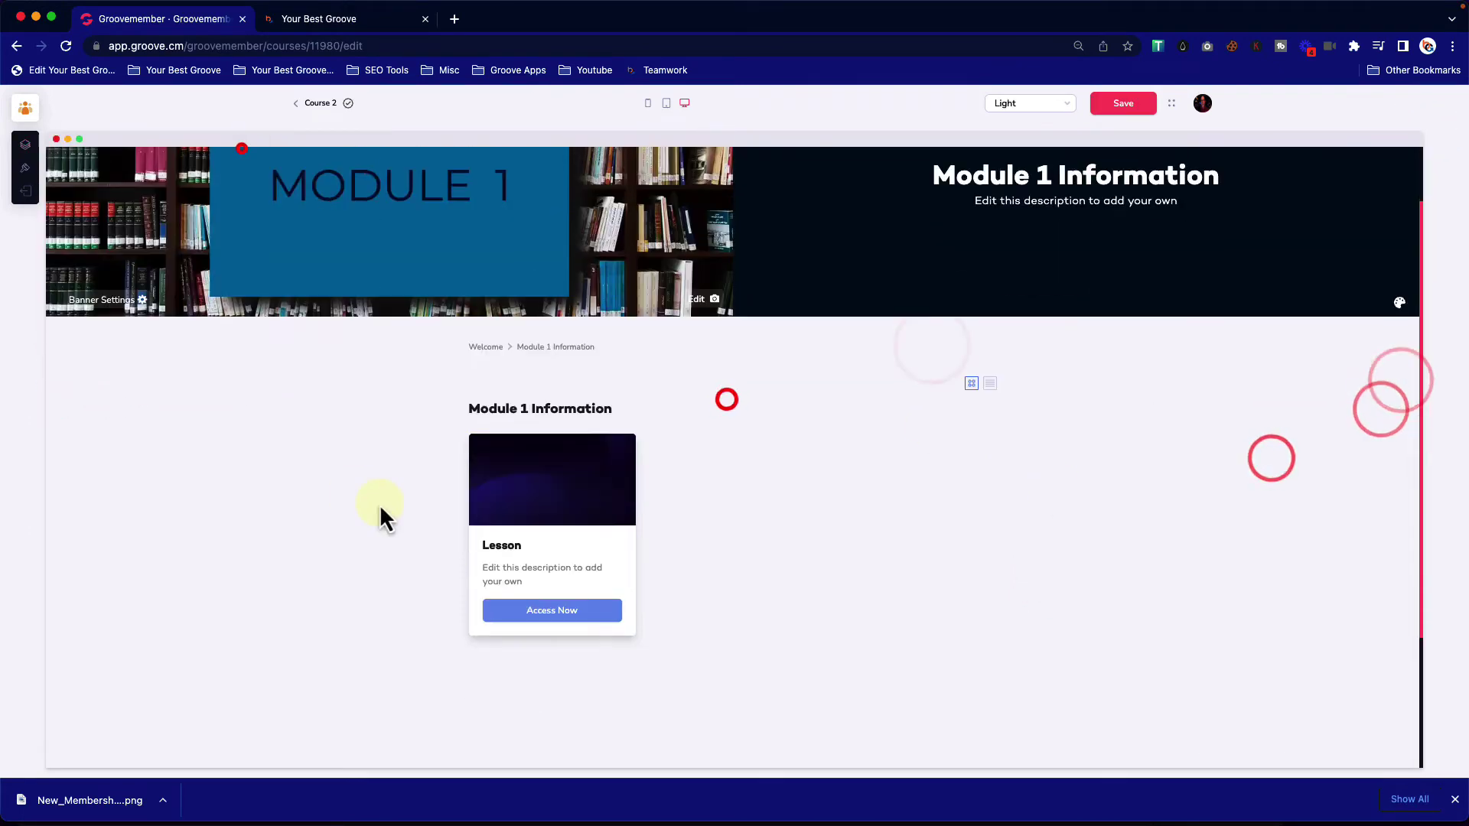
left_click(552, 423)
- Duplicate the first module twice and rename the first clone 'Module 2'
left_click(26, 145)
left_click(223, 232)
left_click(122, 284)
left_click(221, 301)
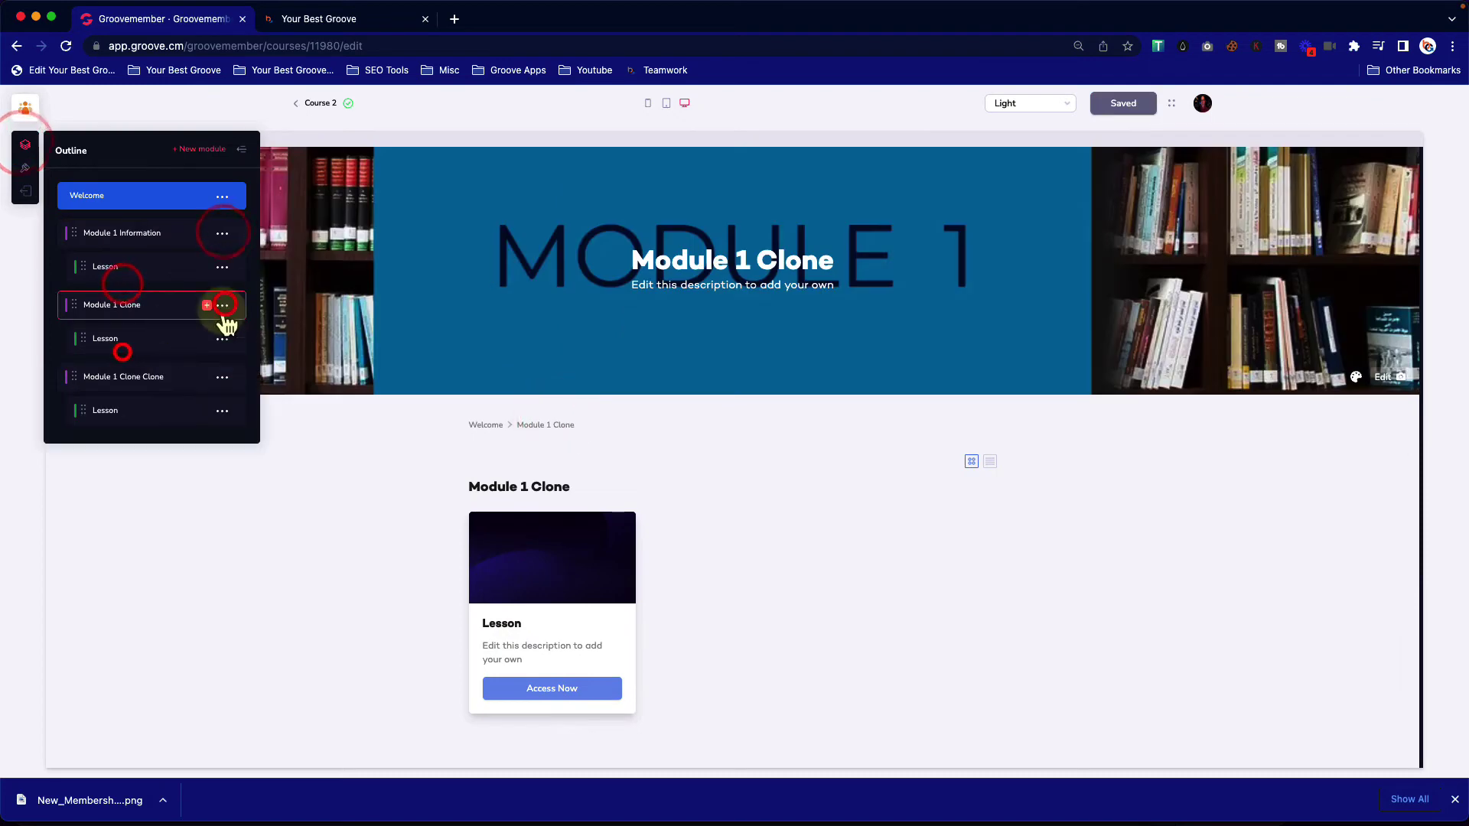
left_click(115, 329)
left_click(135, 203)
type("Module 2")
left_click(164, 377)
left_click(1399, 380)
- Give Module 2 the MODULE 2 banner image
left_click(1387, 411)
left_click(1390, 407)
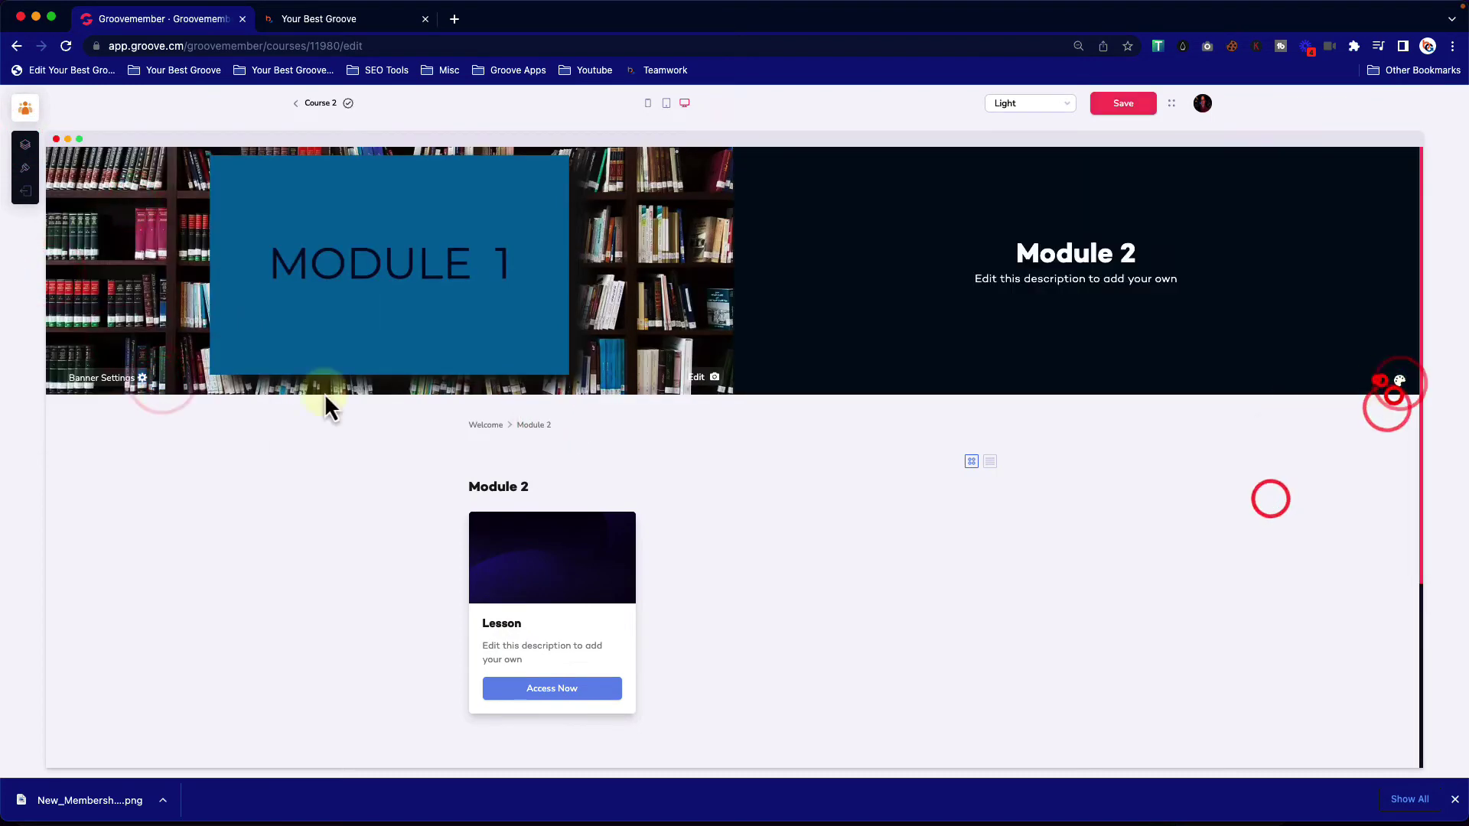
left_click(325, 406)
left_click(87, 237)
left_click(574, 342)
left_click(1056, 566)
left_click(1418, 120)
- Rename the third module 'Module 3' with the MODULE 3 banner image and background colour
left_click(25, 145)
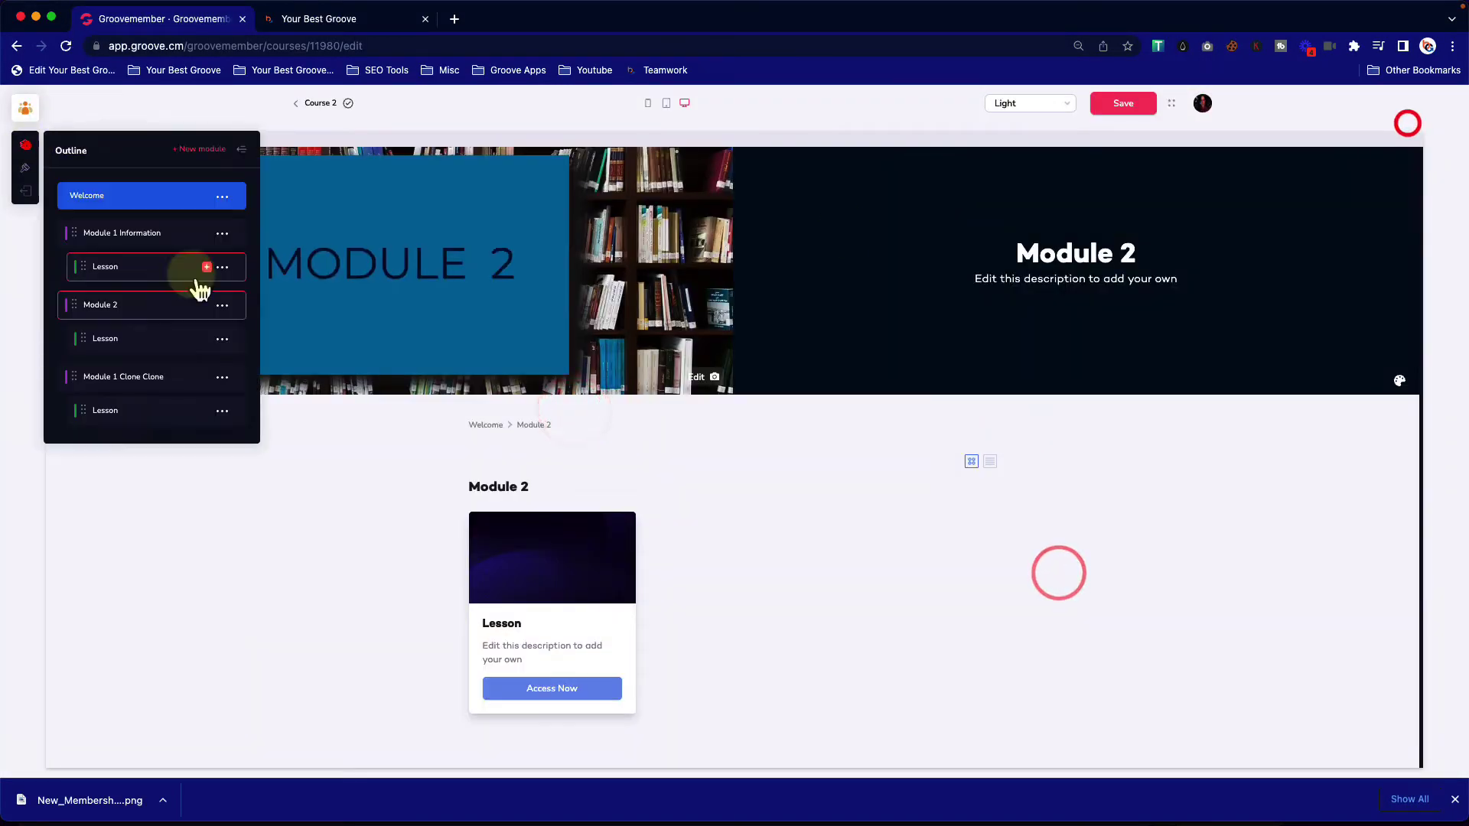
left_click(197, 288)
left_click(115, 314)
left_click(131, 201)
left_click(131, 377)
left_click(1383, 376)
left_click(87, 238)
left_click(574, 456)
left_click(1055, 584)
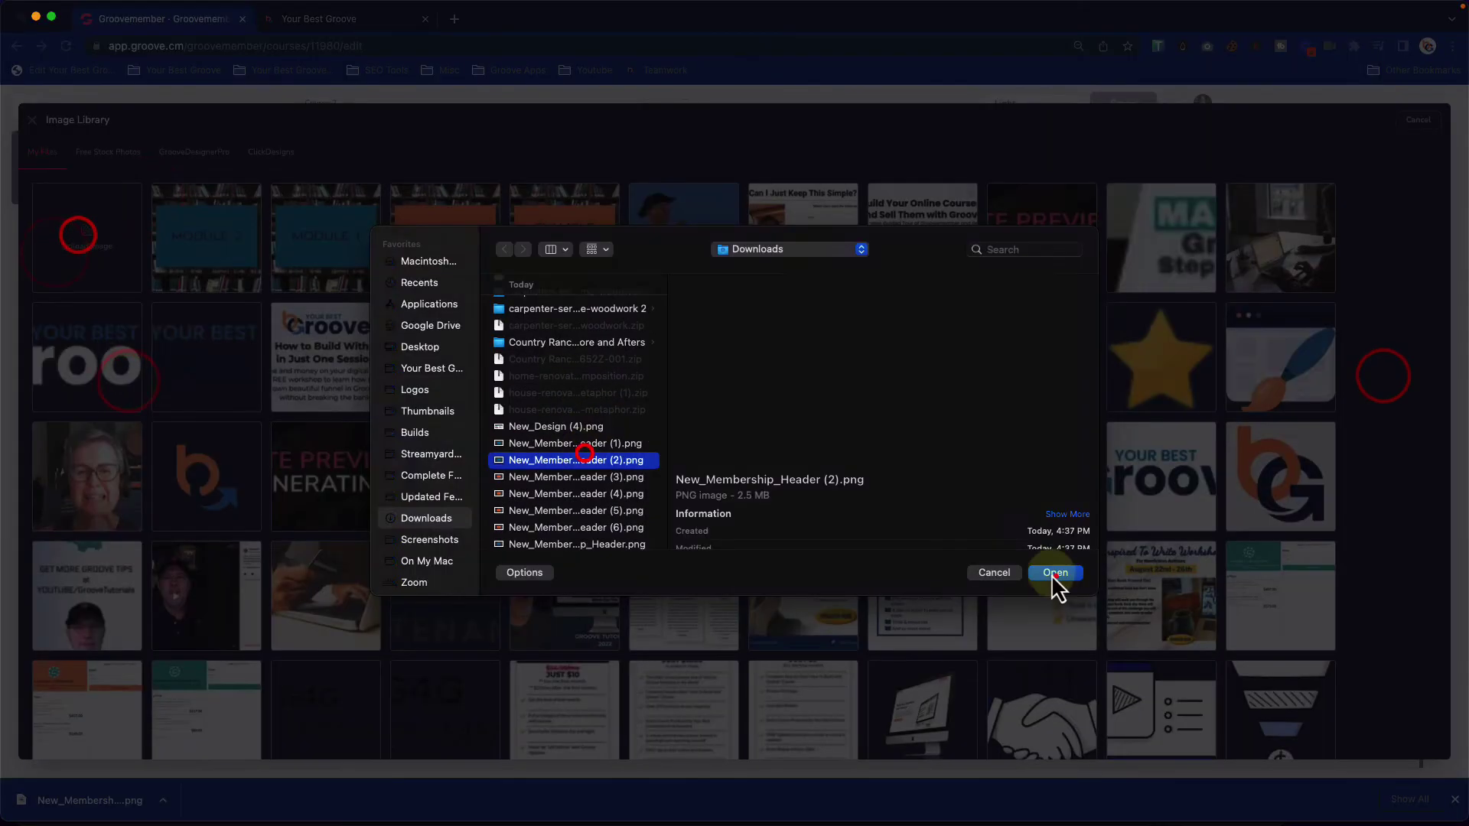
left_click(1417, 119)
left_click(697, 380)
left_click(671, 411)
- Save the course changes and return to the courses list
left_click(1124, 102)
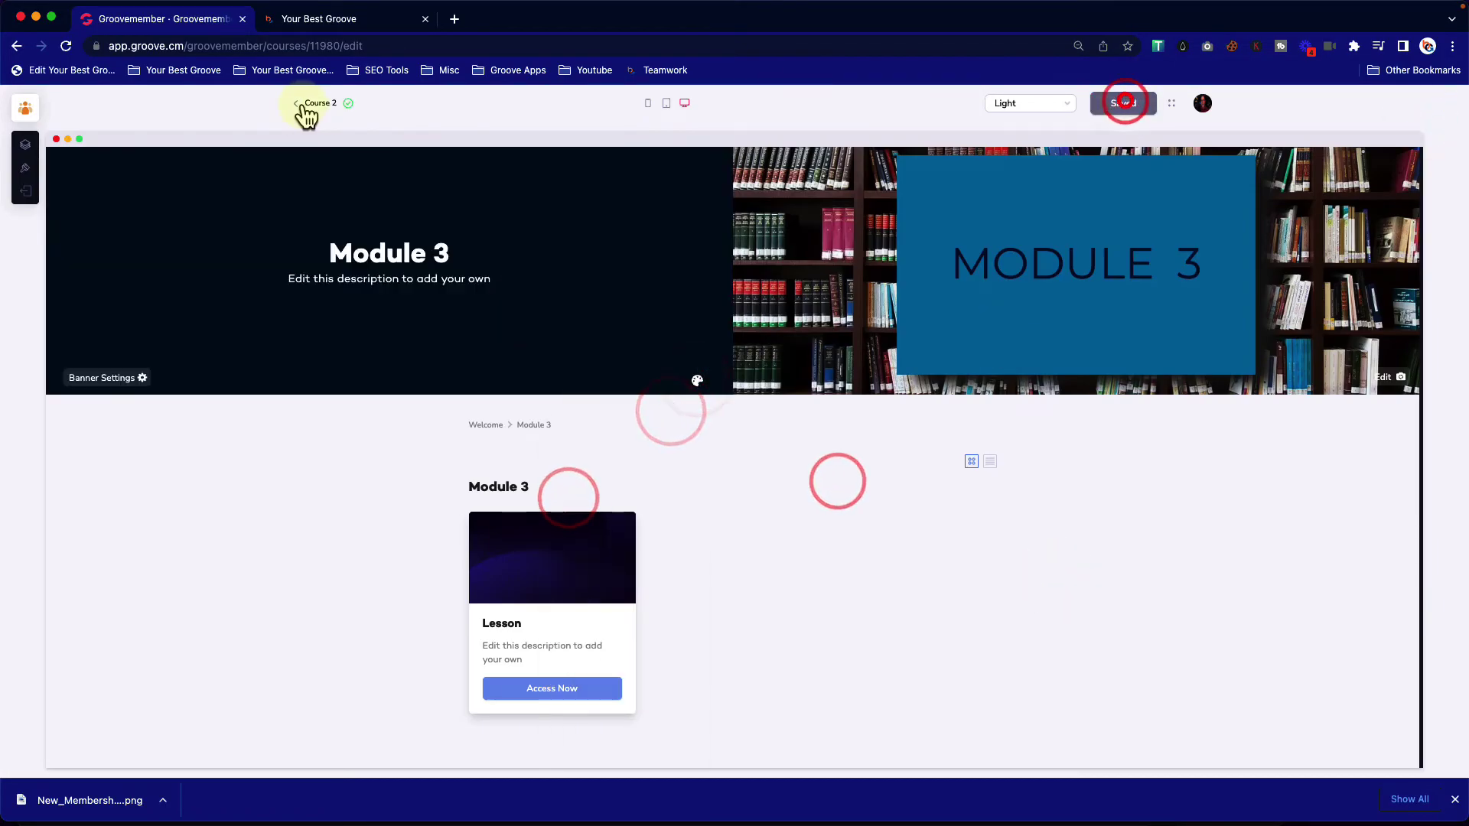
left_click(297, 102)
left_click(820, 285)
left_click(819, 268)
- Clone Course 2 and save the copy
left_click(21, 141)
left_click(626, 293)
left_click(484, 293)
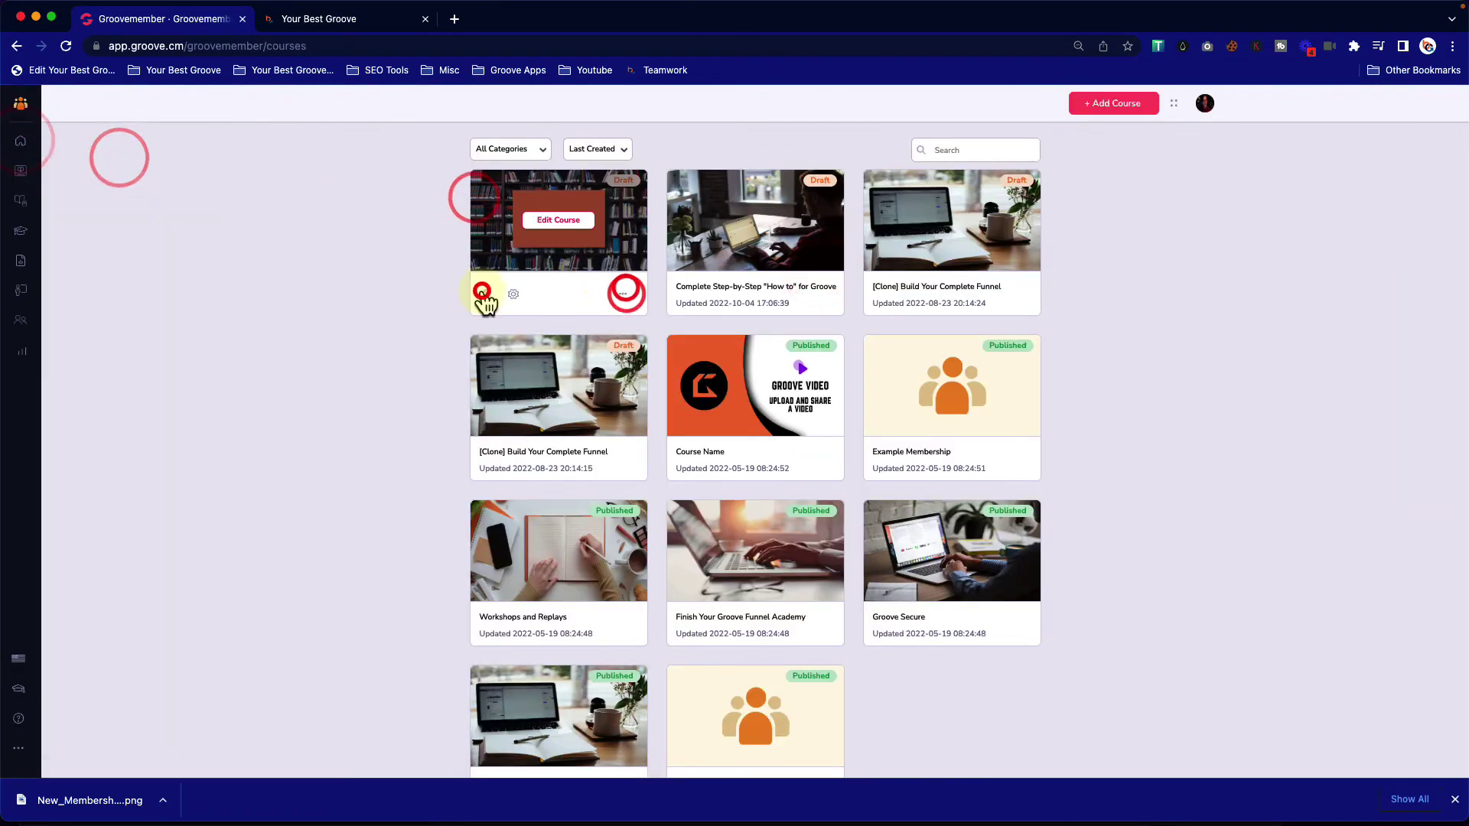
left_click(513, 294)
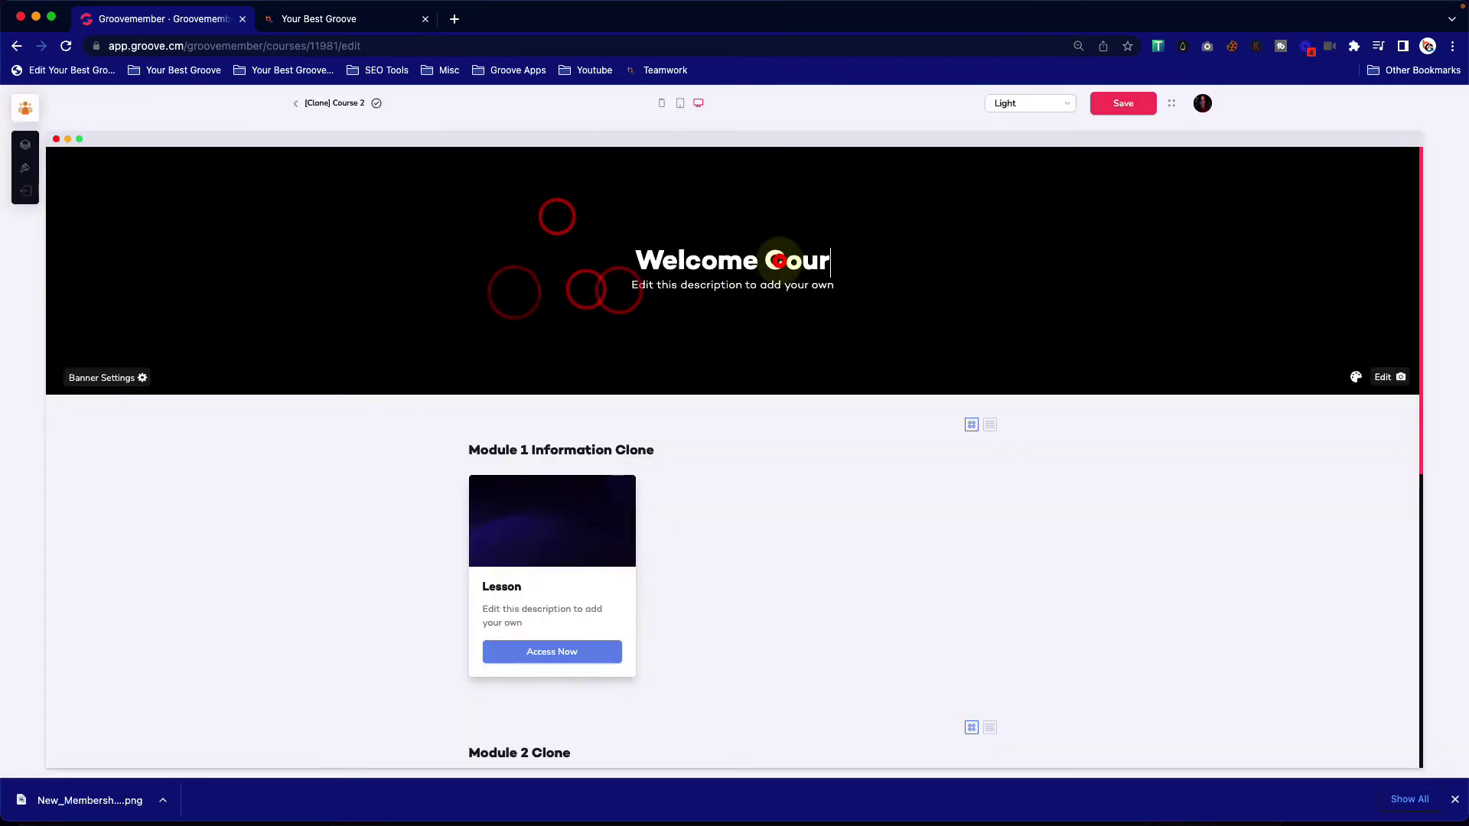
left_click(1125, 103)
left_click(300, 100)
- Retitle the clone 'Course 3' with the COURSE 3 header as featured image
left_click(513, 293)
left_click(620, 288)
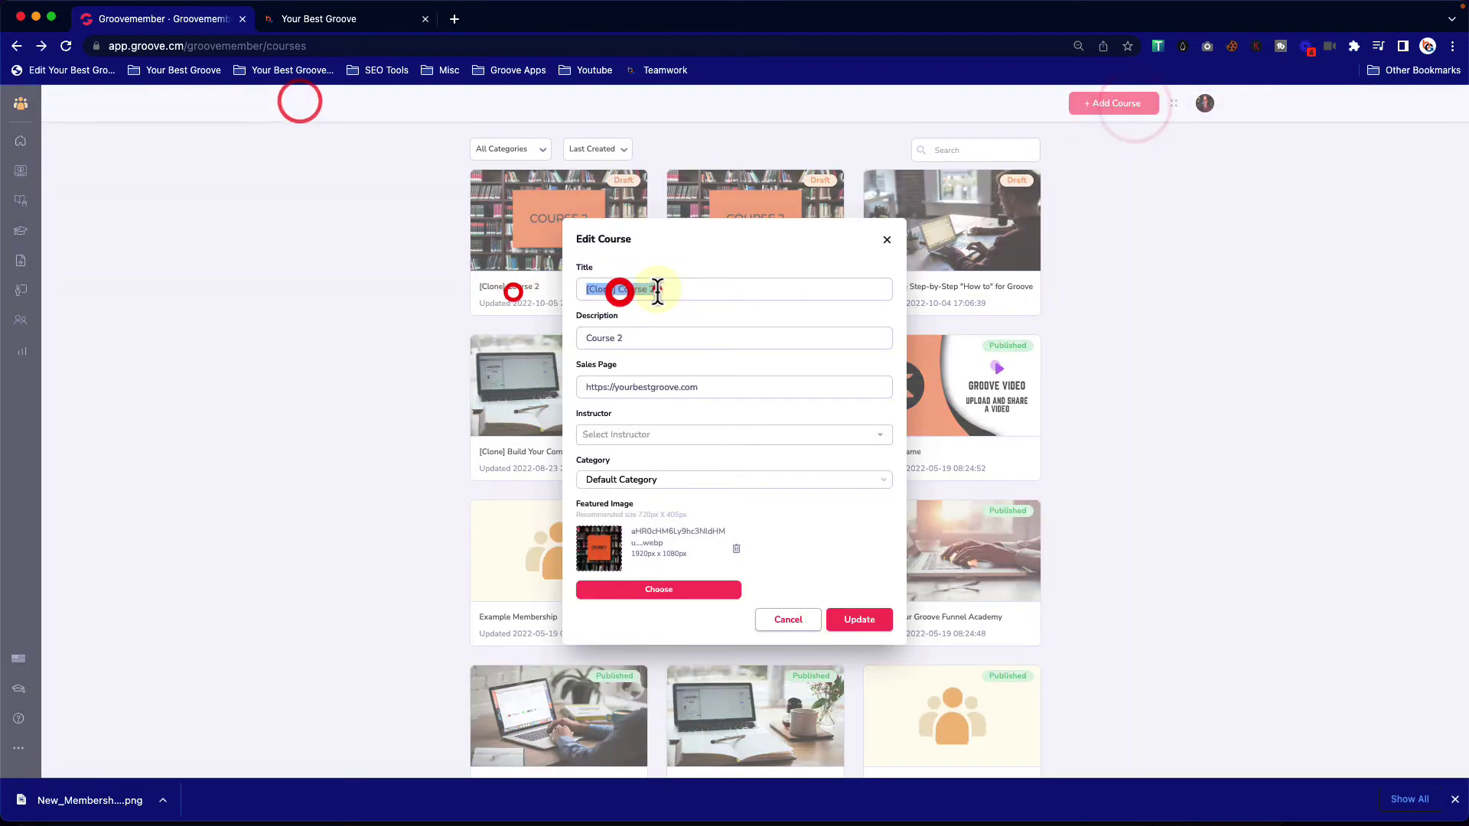
left_click(734, 546)
left_click(689, 583)
left_click(82, 229)
left_click(576, 391)
left_click(1055, 572)
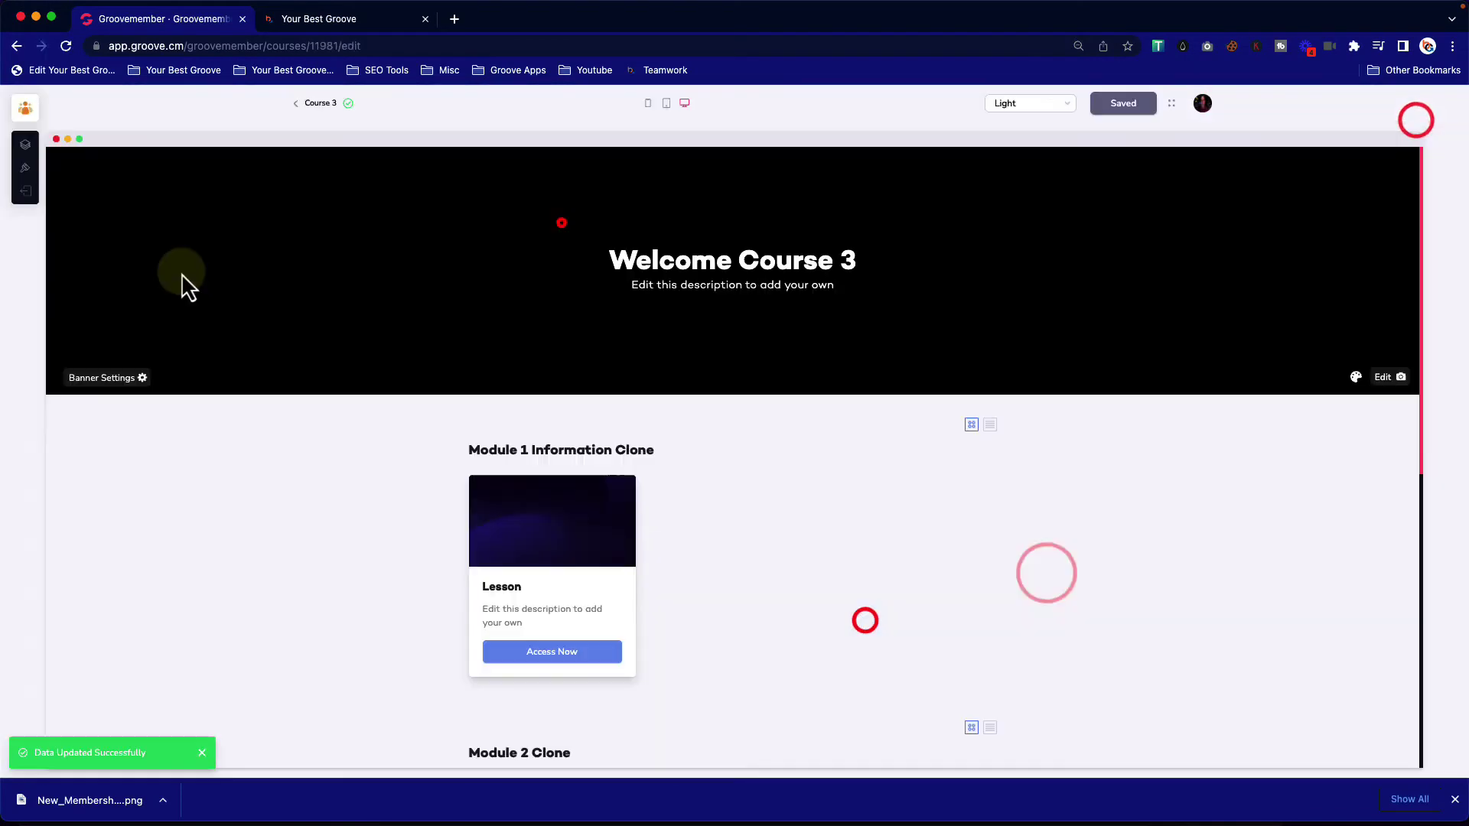
- Rename Course 3's modules to Module 2 and Module 3
left_click(121, 279)
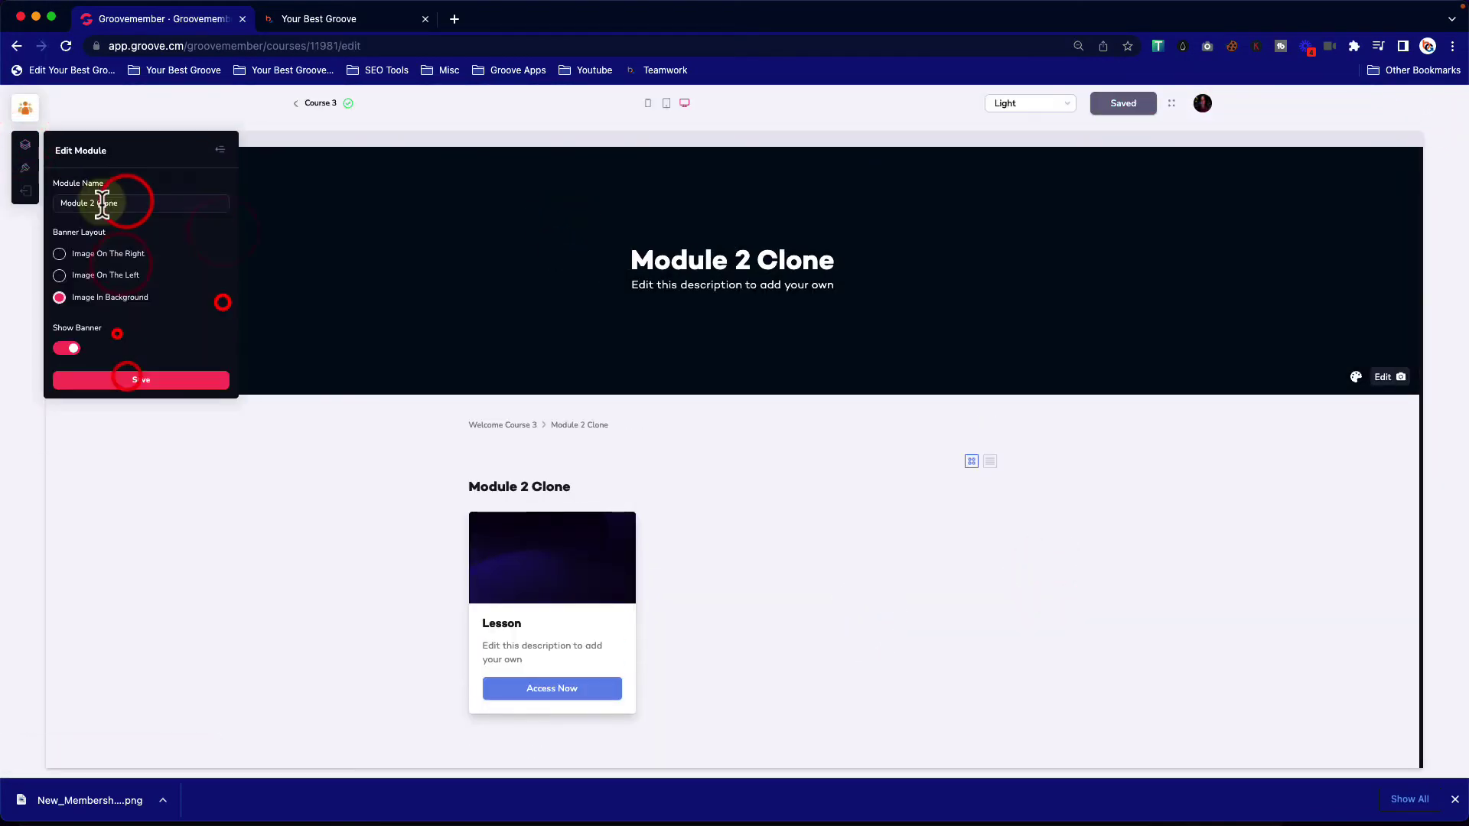
left_click(140, 379)
left_click(222, 380)
left_click(191, 380)
left_click(298, 102)
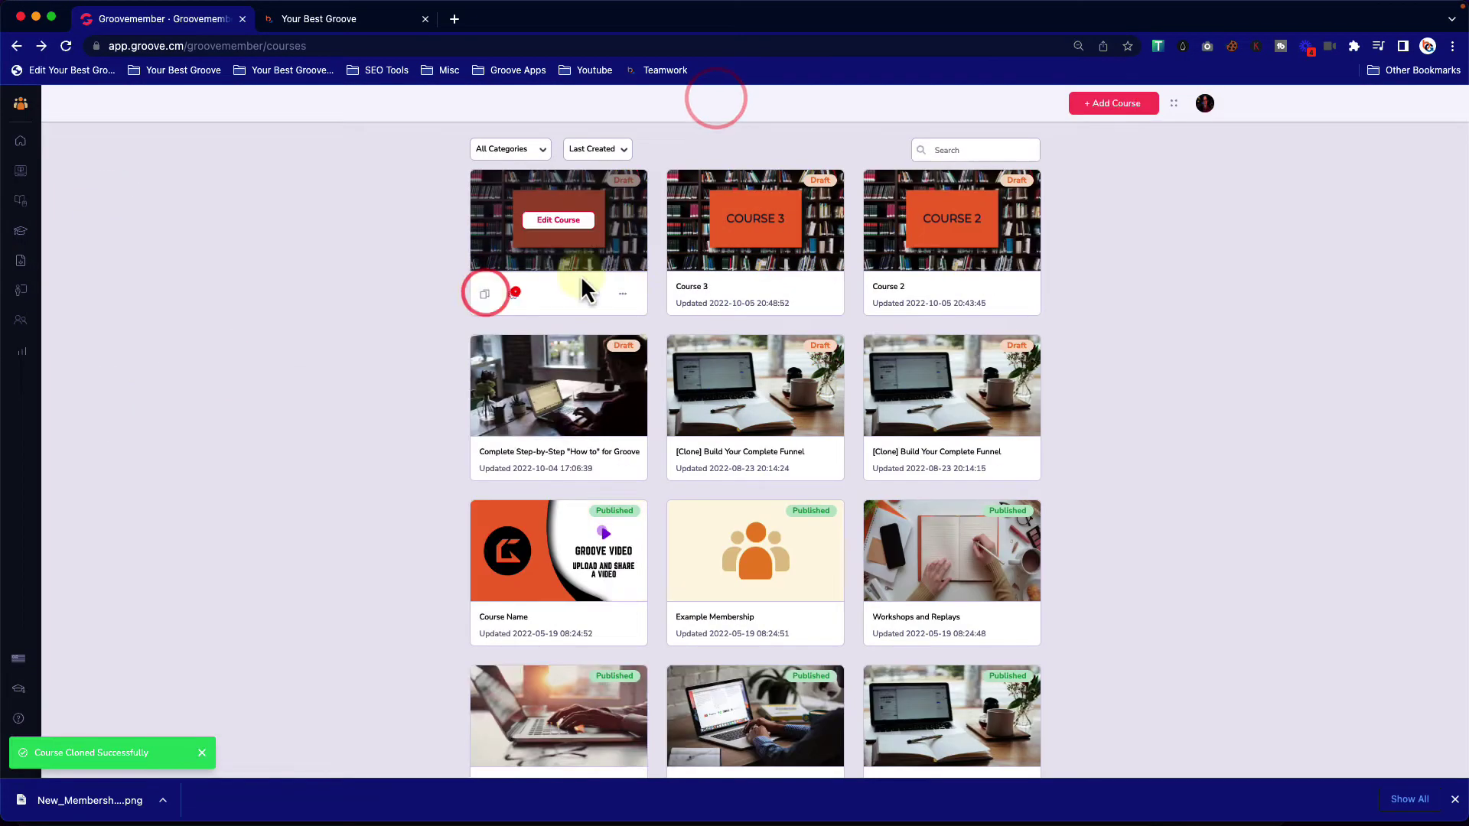
- Clone Course 3 and rename the copy's module as a resource
left_click(584, 289)
left_click(138, 203)
left_click(25, 145)
left_click(222, 304)
left_click(117, 337)
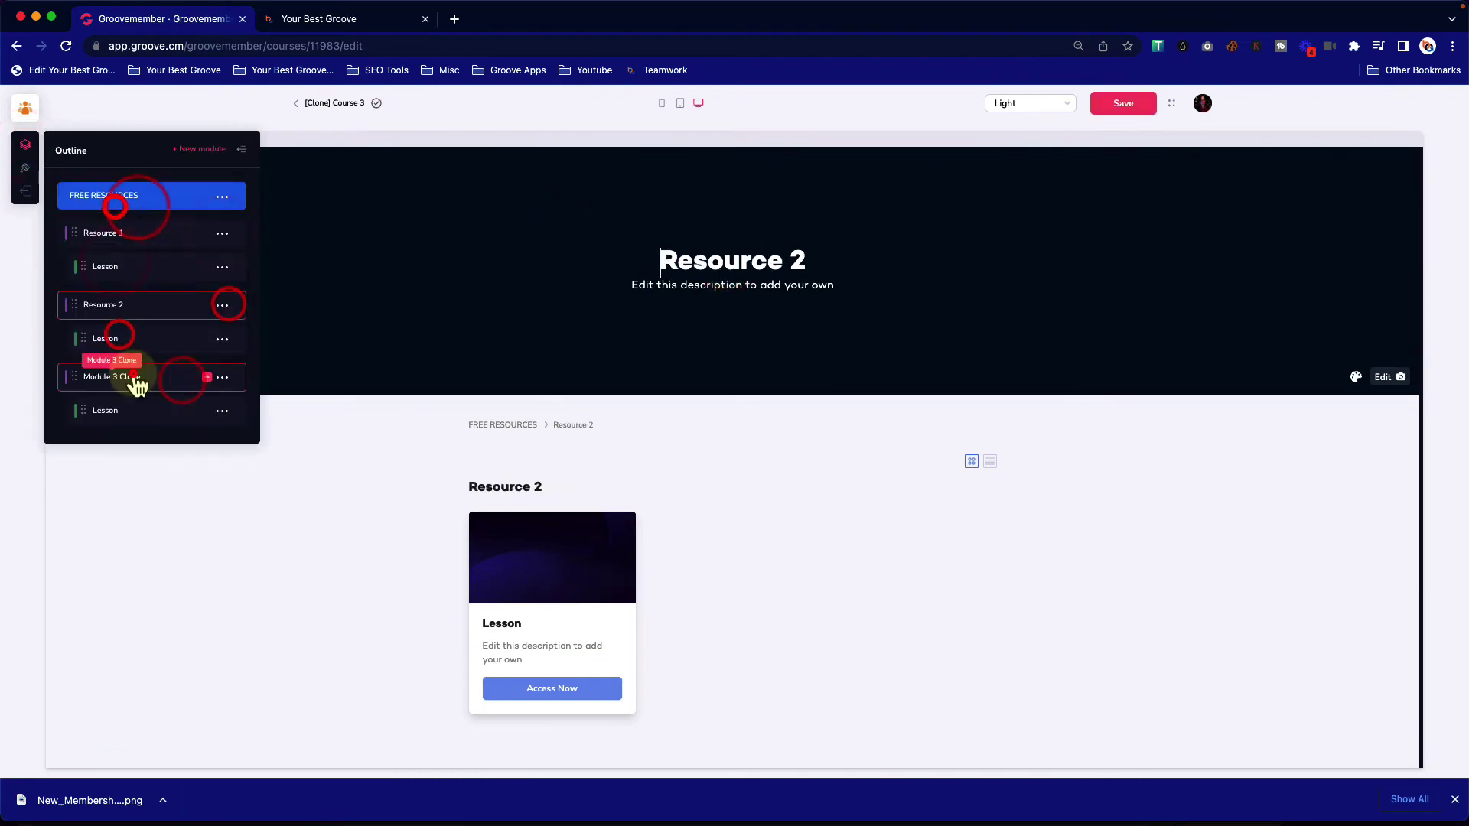
left_click(131, 367)
left_click(298, 103)
- Set the new clone's title and description to 'Free Resources' with the FREE RESOURCES featured image
left_click(512, 299)
left_click(616, 288)
left_click(635, 338)
triple_click(635, 338)
type("Free Resources")
left_click(659, 589)
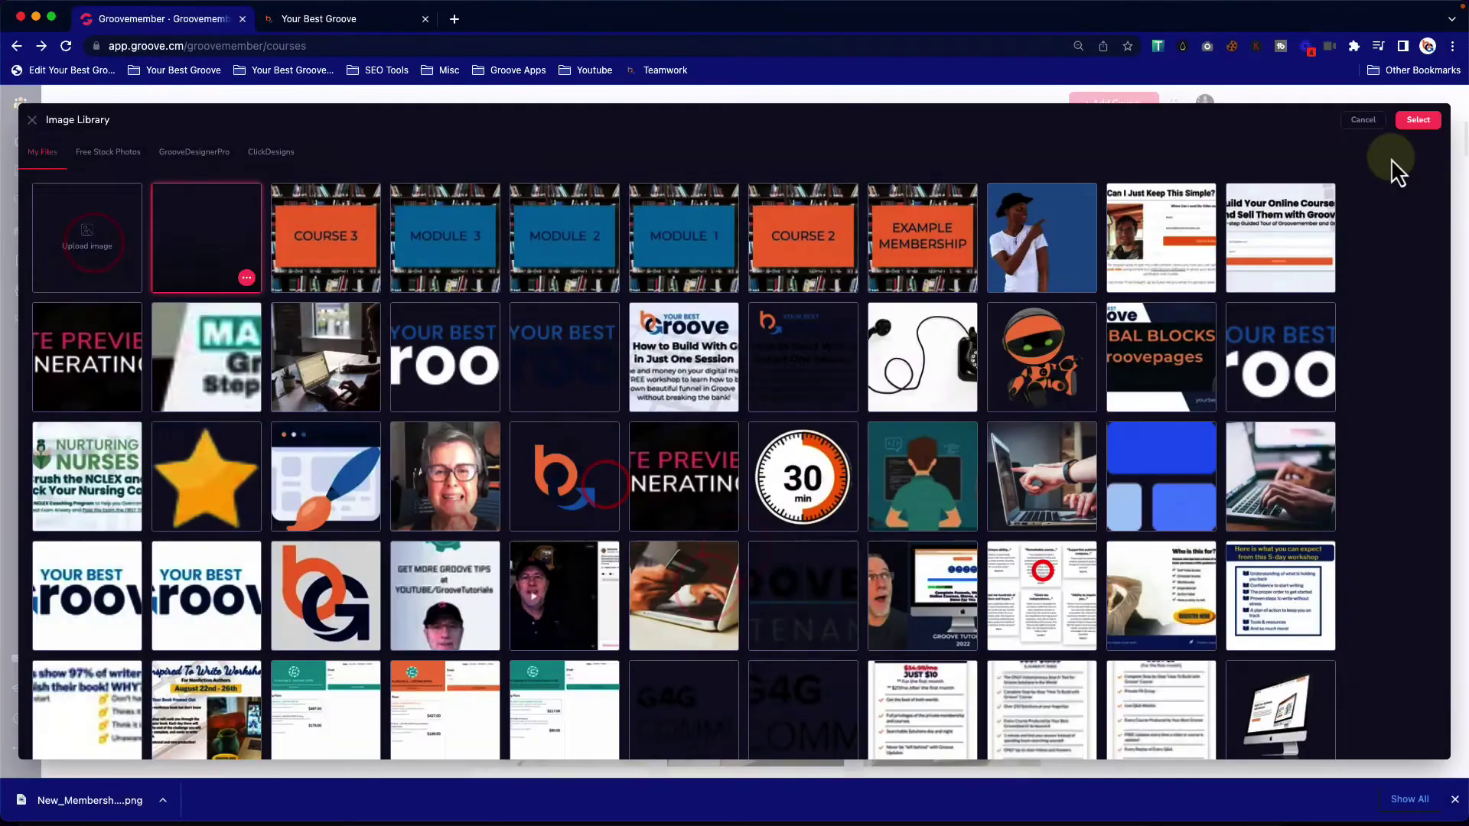
left_click(1420, 120)
left_click(871, 623)
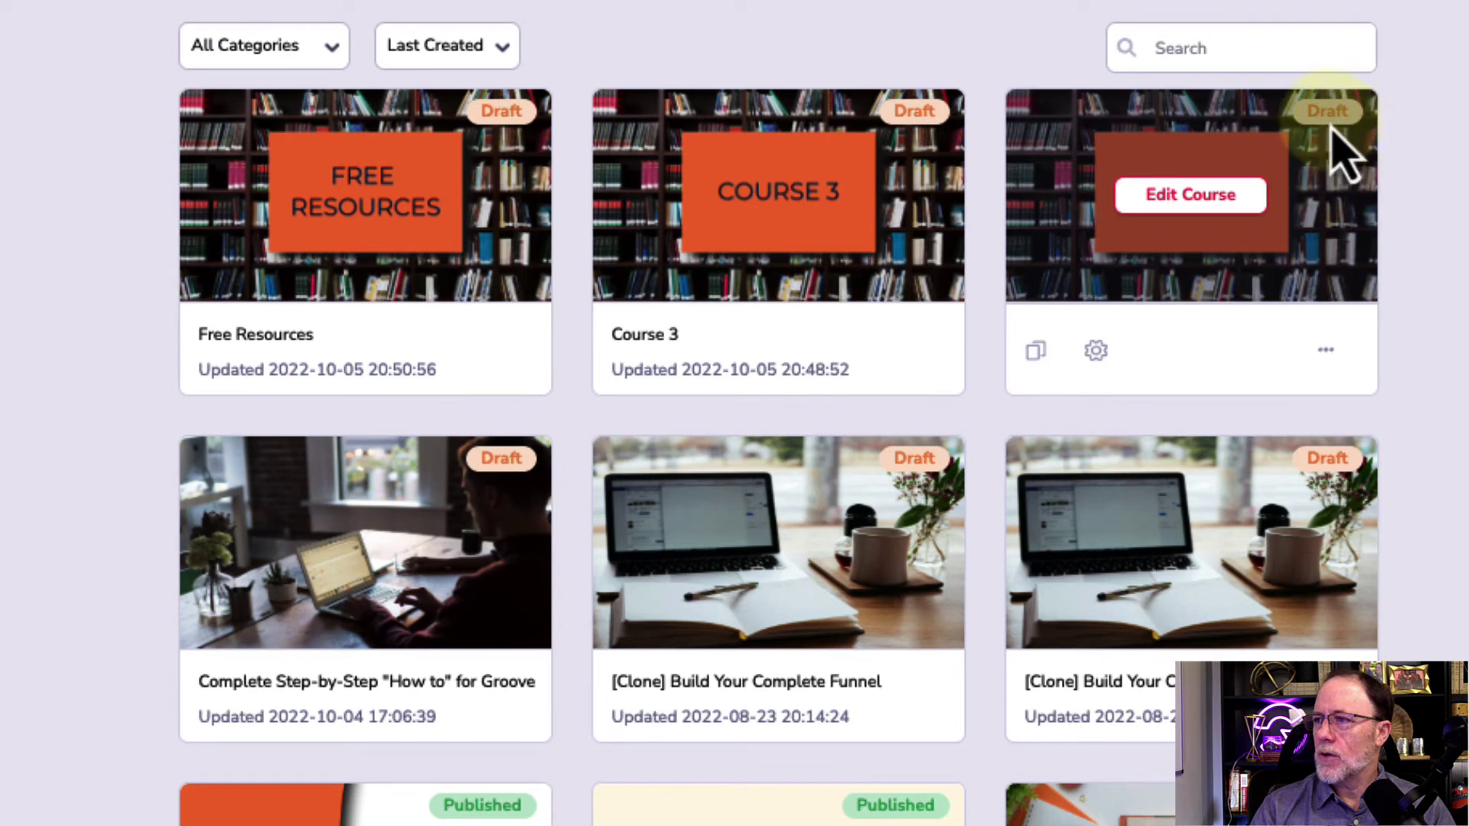
- Publish Course 2, Course 3 and Free Resources from each course card's menu
left_click(1325, 350)
left_click(1209, 415)
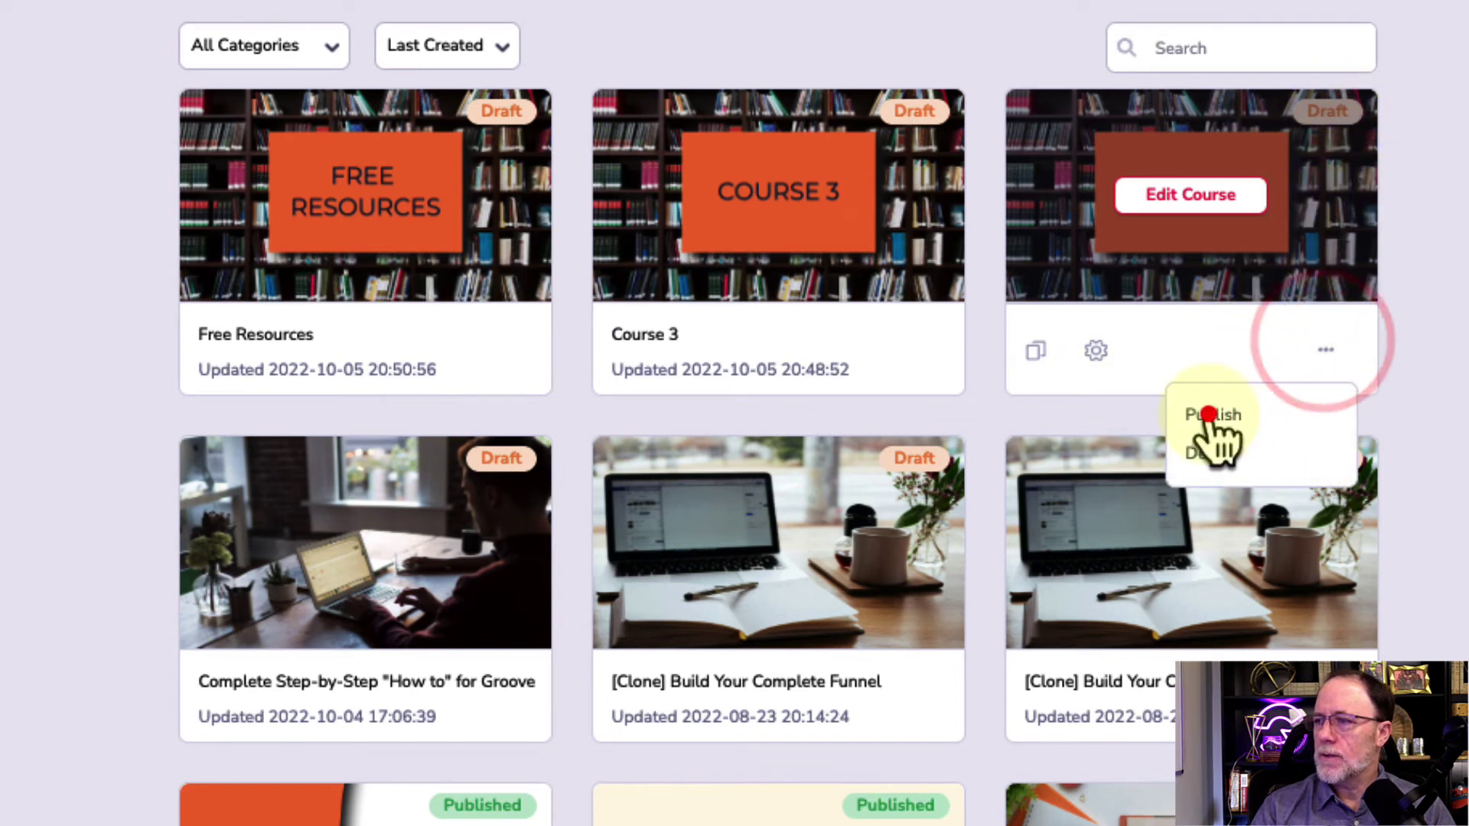
left_click(911, 349)
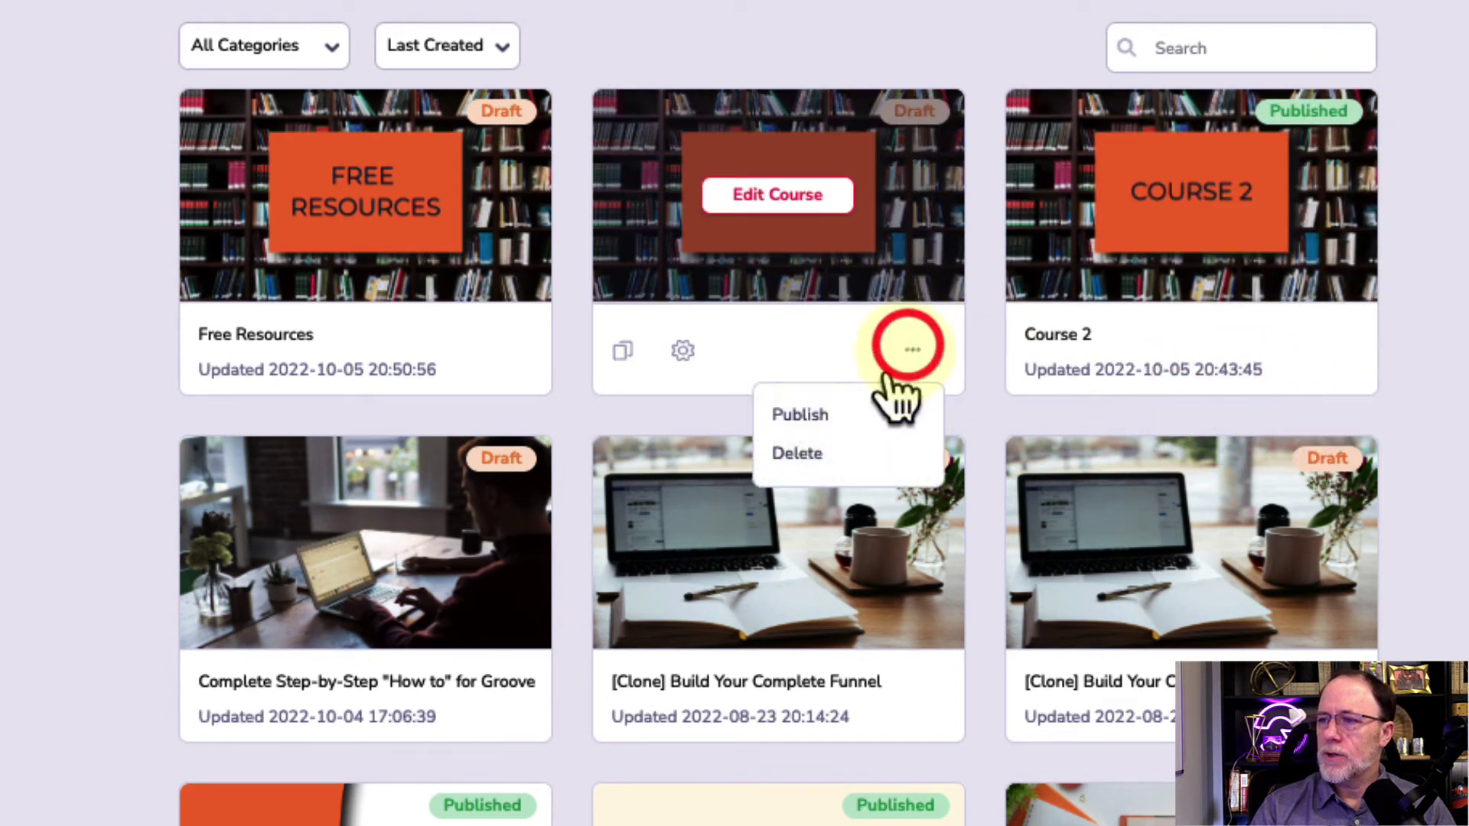
left_click(822, 415)
left_click(502, 350)
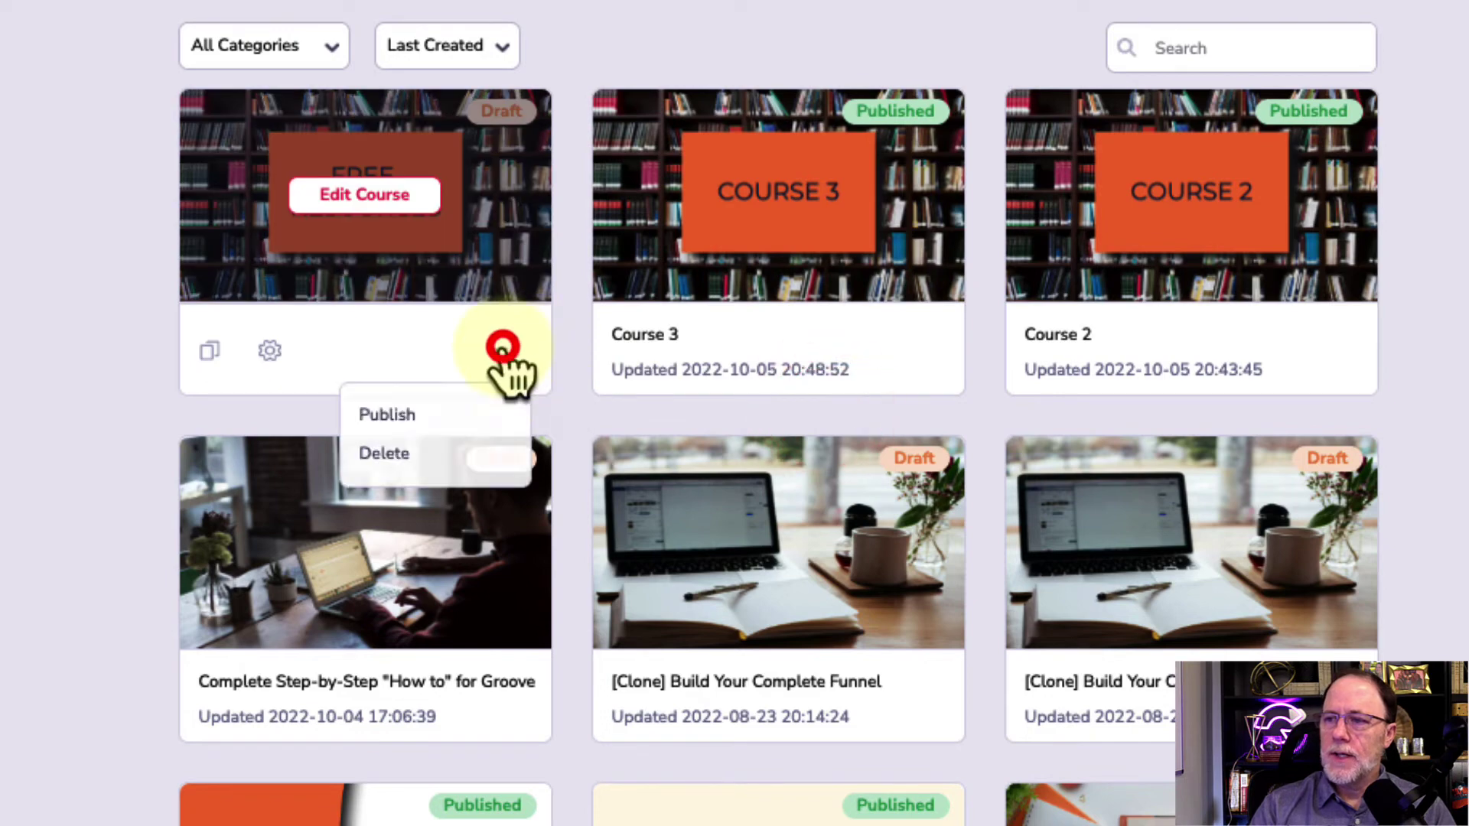
left_click(417, 415)
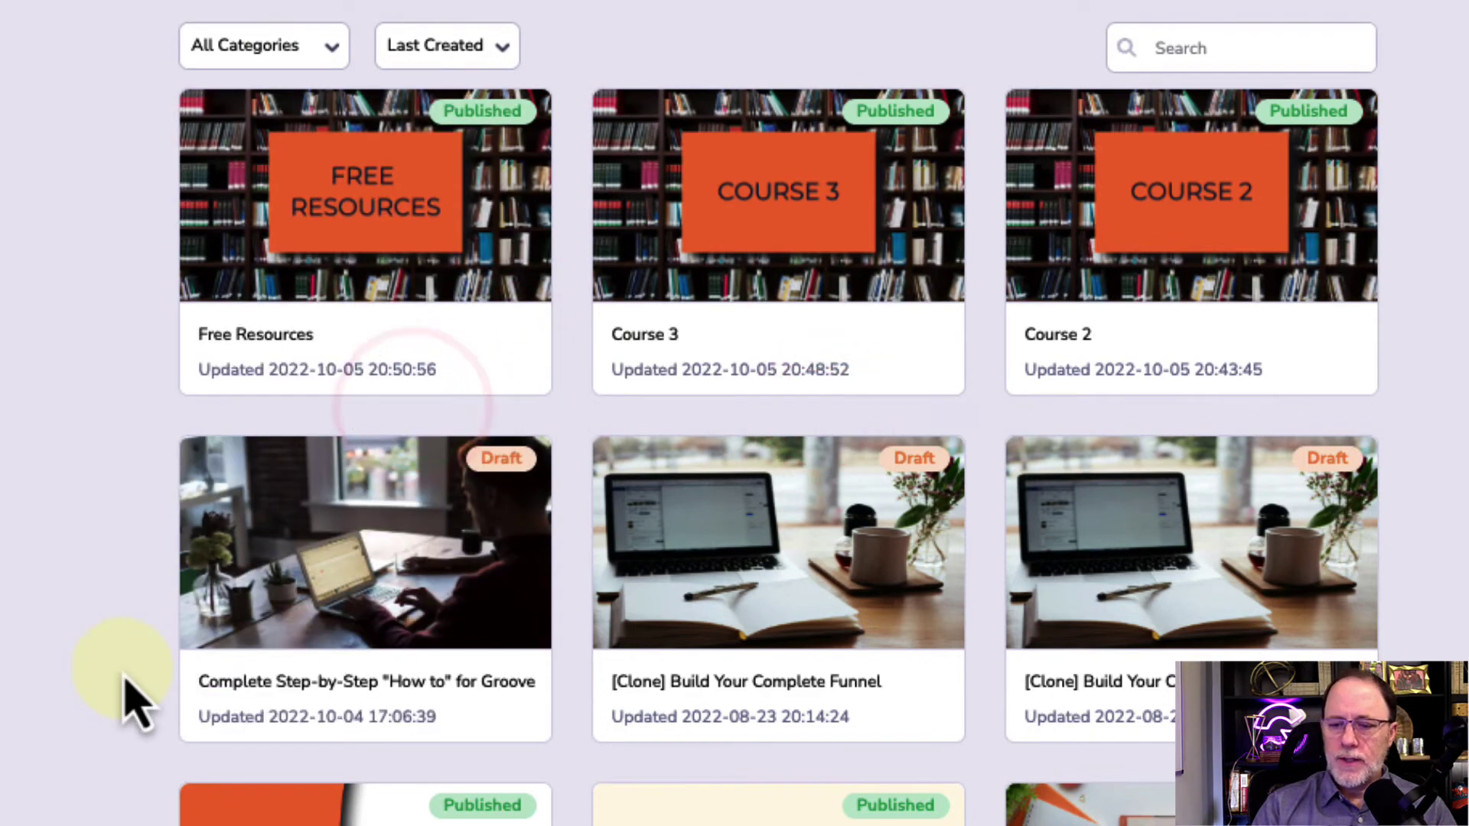